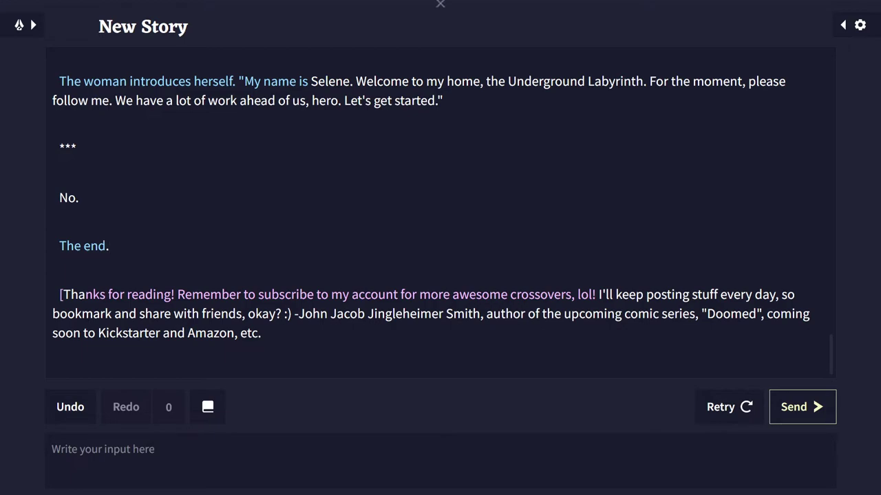
Create a new story that opens with the line "This is a review of Dragon Ball GT.".
{"action": "mouse_move", "coordinate": [440, 4]}
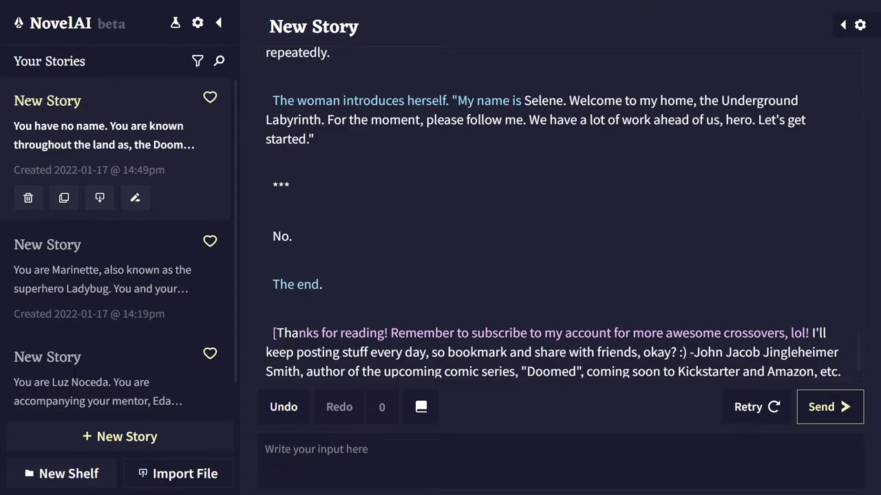
{"action": "left_click", "coordinate": [120, 436]}
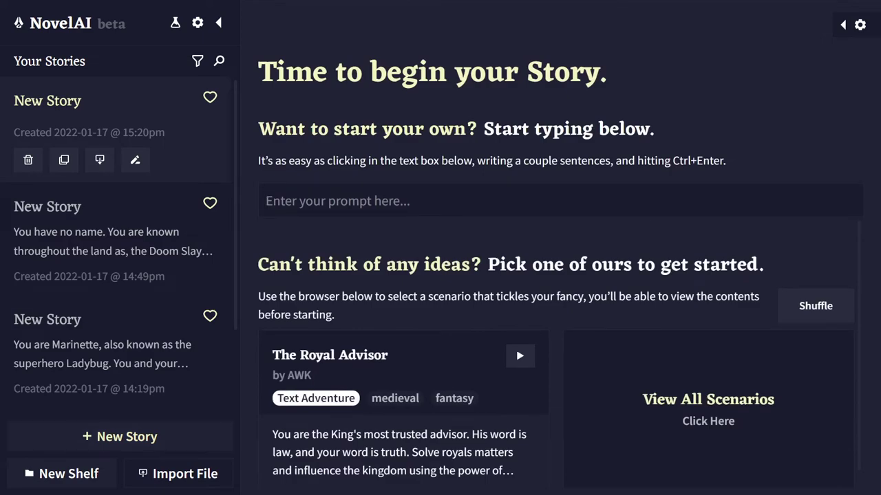
{"action": "type", "text": "T"}
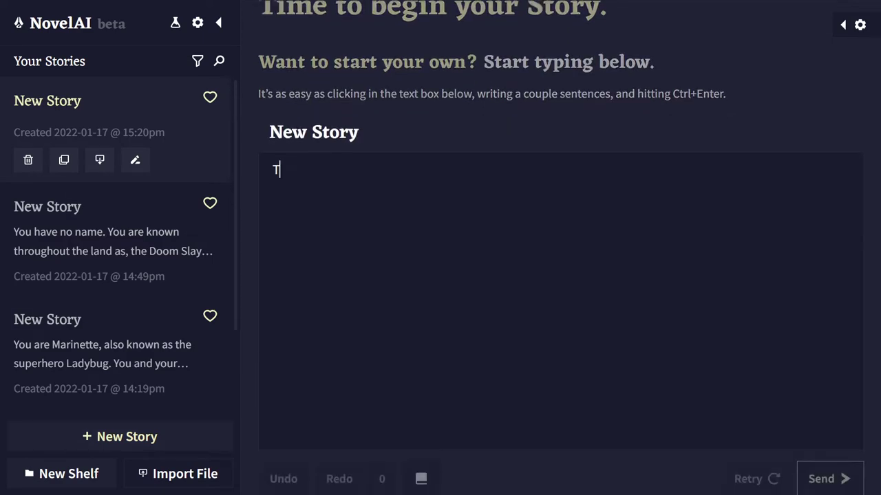
{"action": "type", "text": "his is a review "}
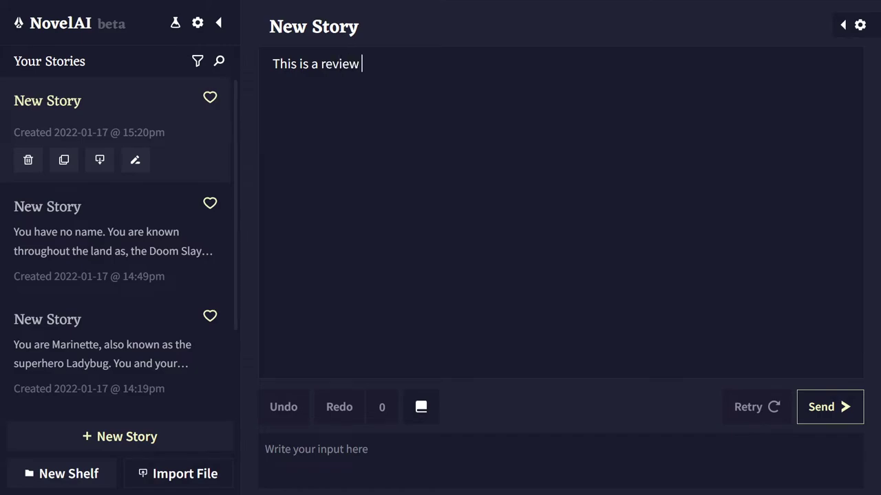
{"action": "type", "text": "of Dragon Ball GT."}
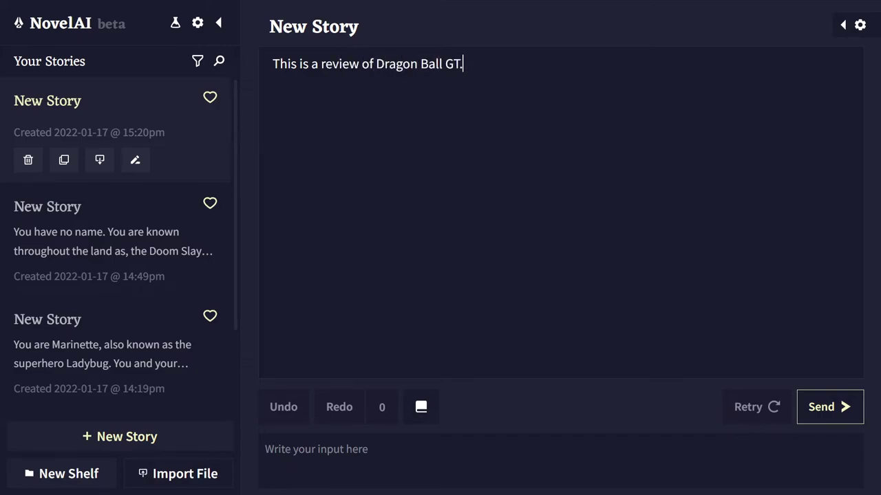
Enter "Dragon Ball GT is a sequel to popular anime, Dragon Ball Z." in the story's Memory.
{"action": "left_click", "coordinate": [851, 25]}
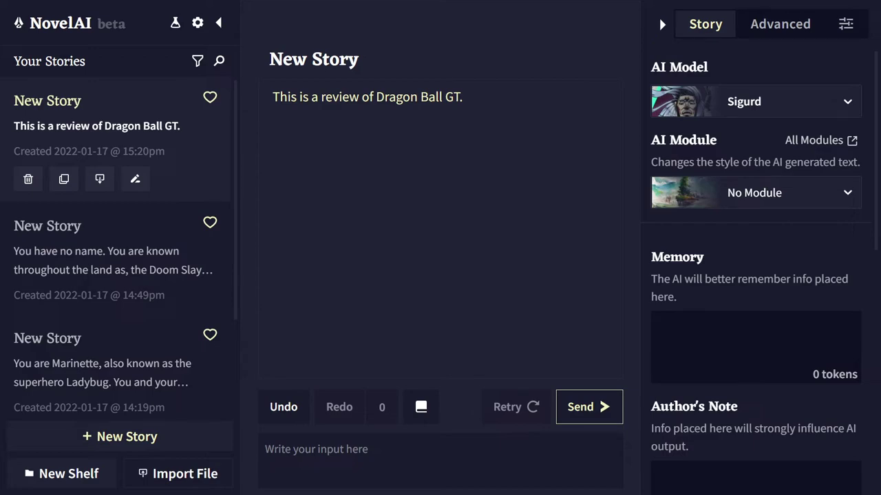
{"action": "scroll", "coordinate": [757, 275], "scroll_direction": "down", "scroll_amount": 3}
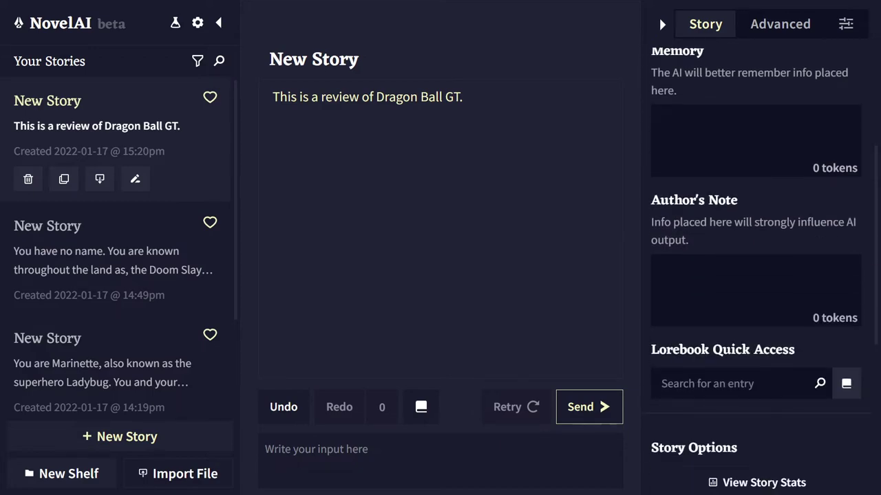
{"action": "scroll", "coordinate": [757, 275], "scroll_direction": "up", "scroll_amount": 3}
{"action": "scroll", "coordinate": [757, 275], "scroll_direction": "down", "scroll_amount": 2}
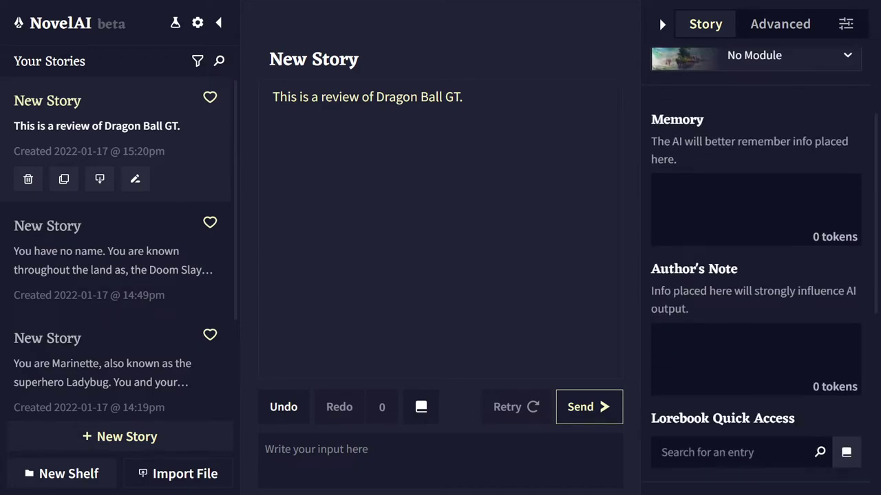
{"action": "scroll", "coordinate": [757, 276], "scroll_direction": "up", "scroll_amount": 2}
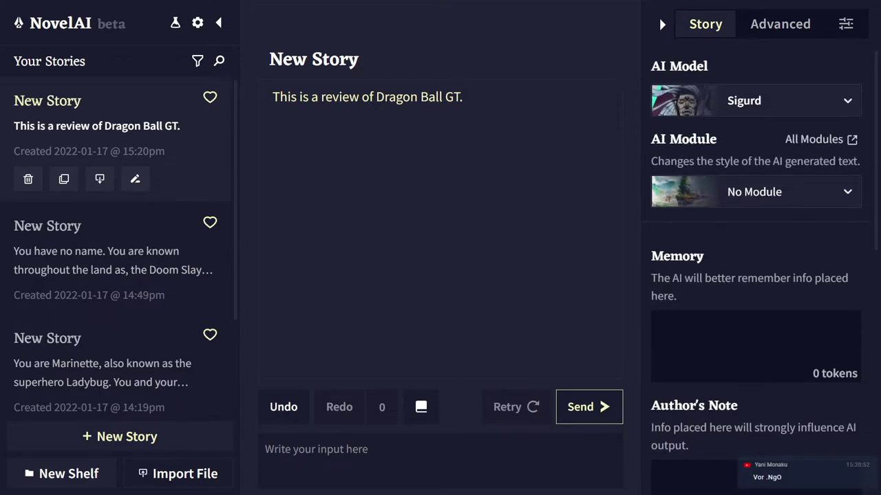
{"action": "scroll", "coordinate": [756, 275], "scroll_direction": "down", "scroll_amount": 3}
{"action": "left_click", "coordinate": [756, 140]}
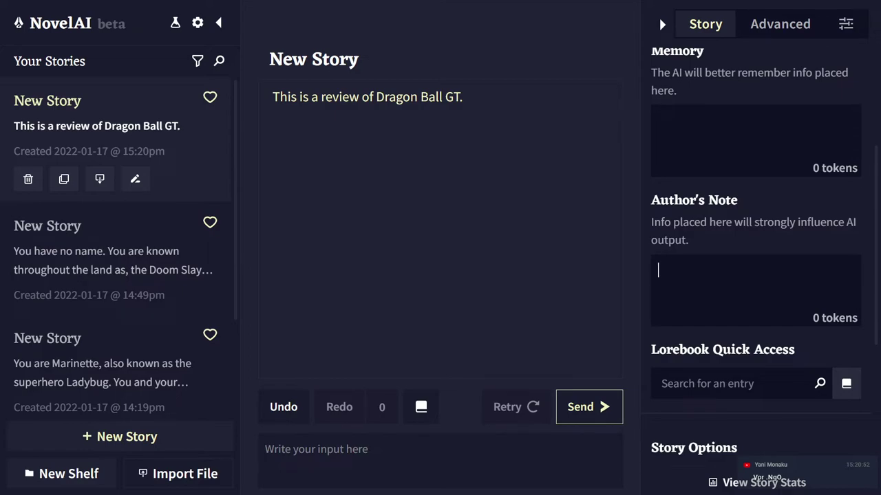
{"action": "left_click", "coordinate": [659, 121]}
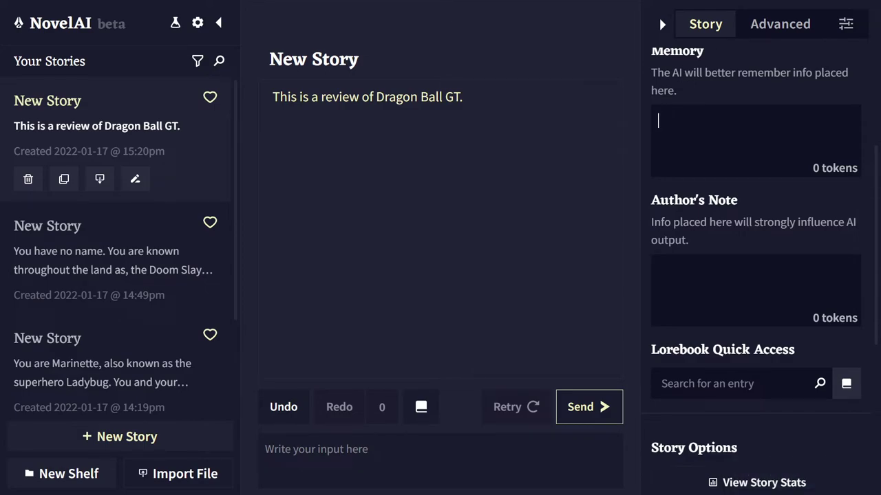
{"action": "type", "text": "Dragon Ball GH"}
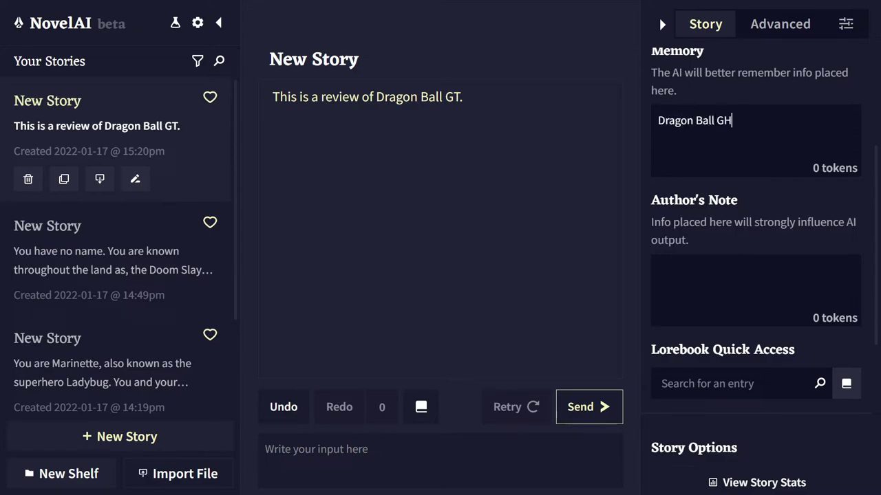
{"action": "key", "text": "BackSpace"}
{"action": "type", "text": "T is a sequel "}
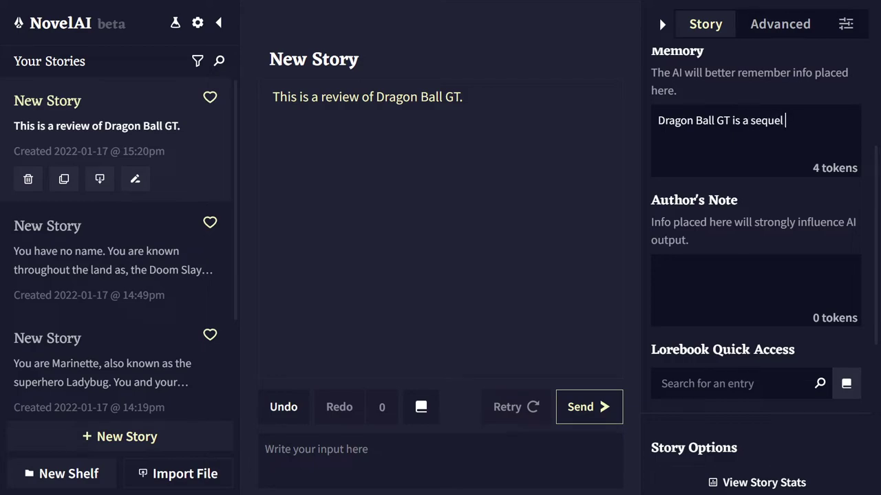
{"action": "type", "text": "to popular anime, Drgon"}
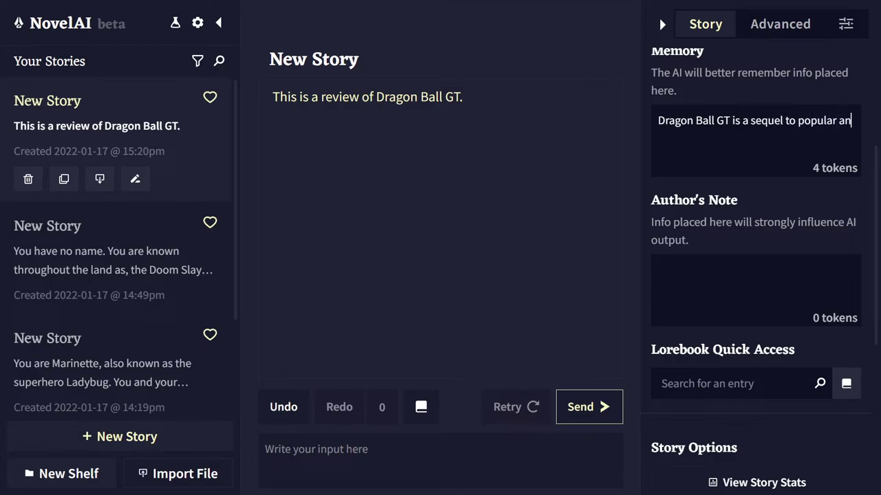
{"action": "key", "text": "BackSpace"}
{"action": "key", "text": "BackSpace"}
{"action": "key", "text": "BackSpace"}
{"action": "key", "text": "BackSpace"}
{"action": "type", "text": "agon Ball "}
{"action": "type", "text": "Z."}
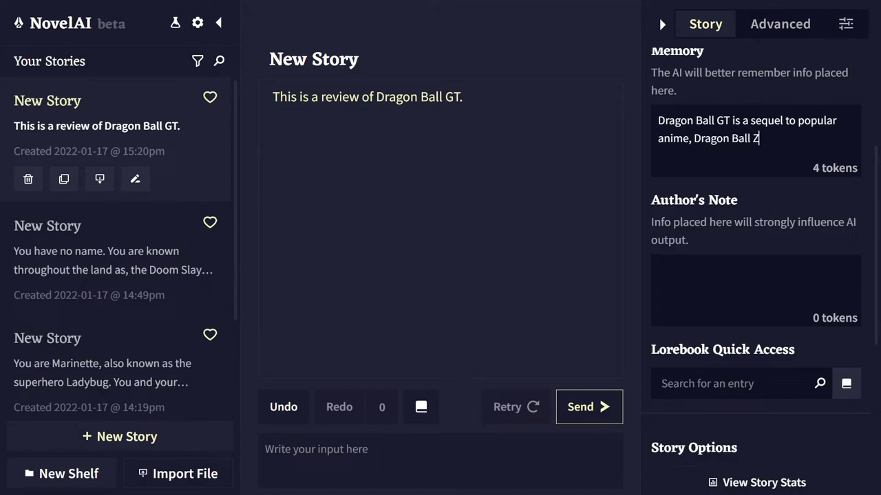
Add a second line to the Memory reading "Dragon Ball GT is not popular.".
{"action": "key", "text": "Return"}
{"action": "type", "text": "Dragon Bal"}
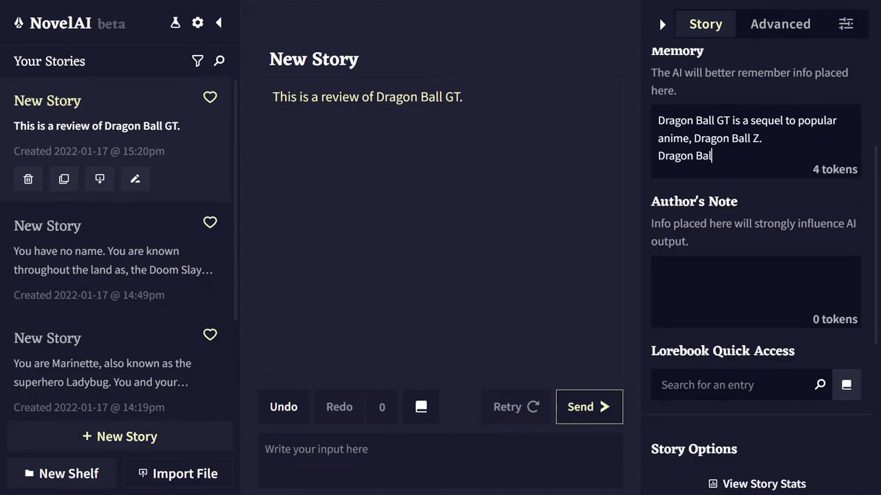
{"action": "type", "text": "l GT is not popular."}
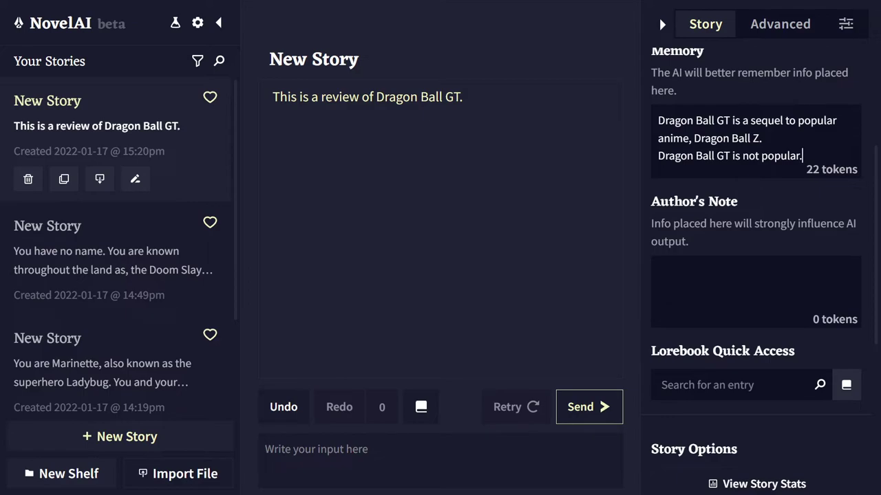
Write "This is a review of Dragon Ball GT" in the Author's Note.
{"action": "left_click", "coordinate": [659, 271]}
{"action": "type", "text": "This is a review "}
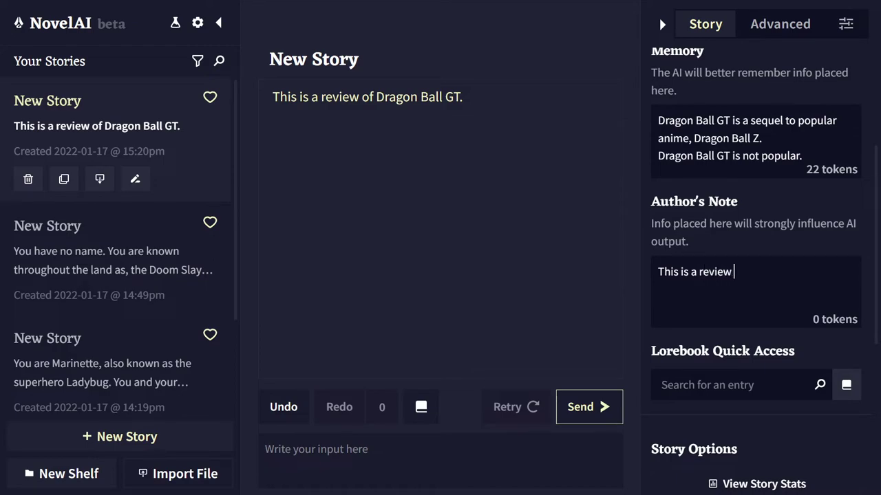
{"action": "type", "text": "of Dragon Ball GT"}
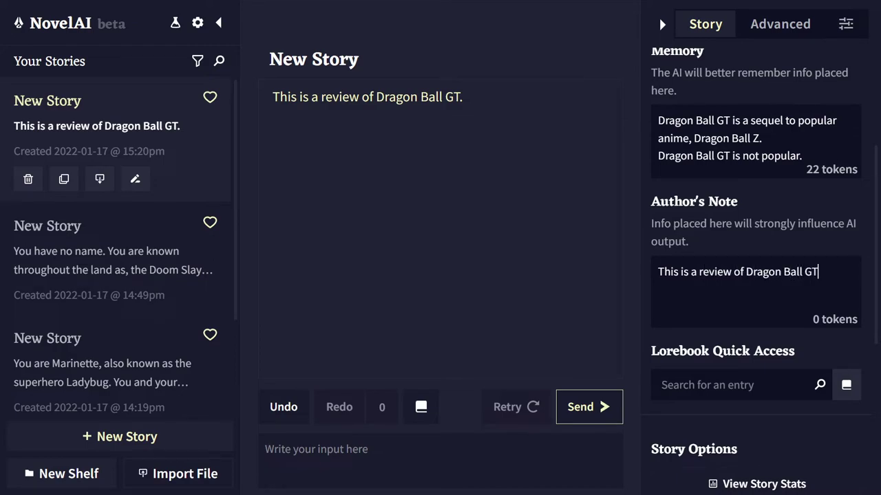
Insert the line "Dragon Ball GT is an anime series." above the existing Memory text.
{"action": "left_click", "coordinate": [658, 121]}
{"action": "key", "text": "Return"}
{"action": "key", "text": "Up"}
{"action": "type", "text": "Dra"}
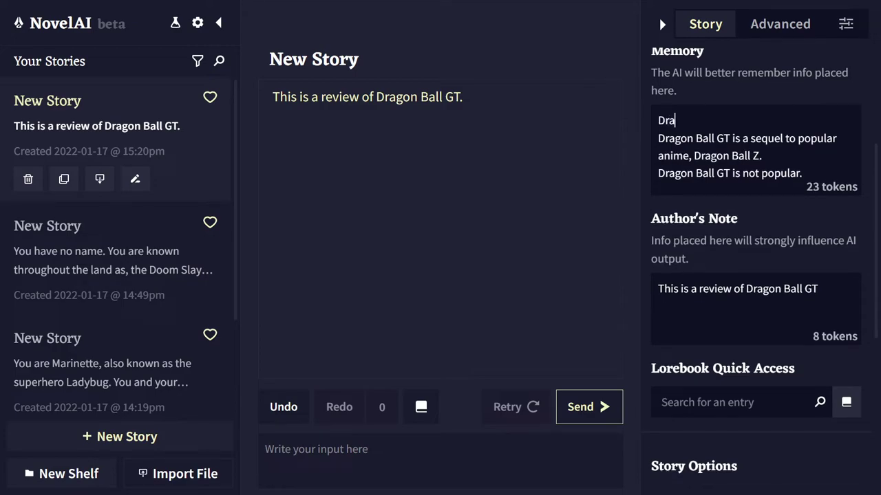
{"action": "type", "text": "gon Ball GT is an"}
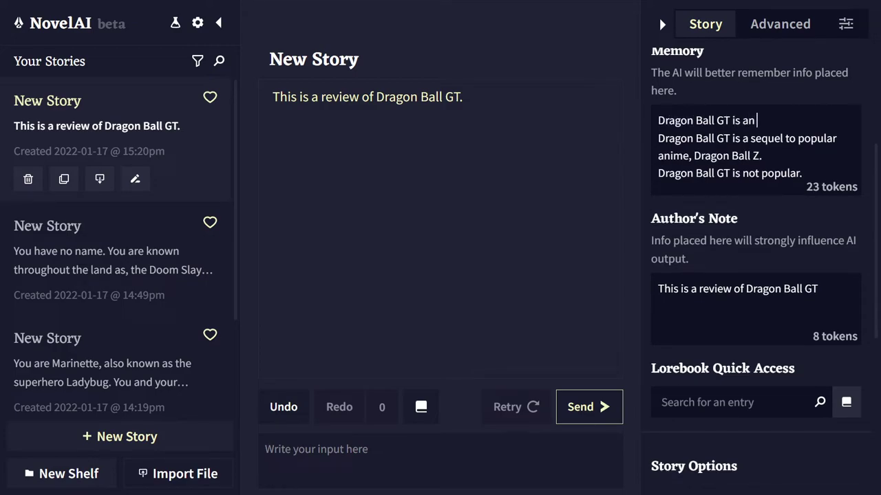
{"action": "type", "text": " anime series."}
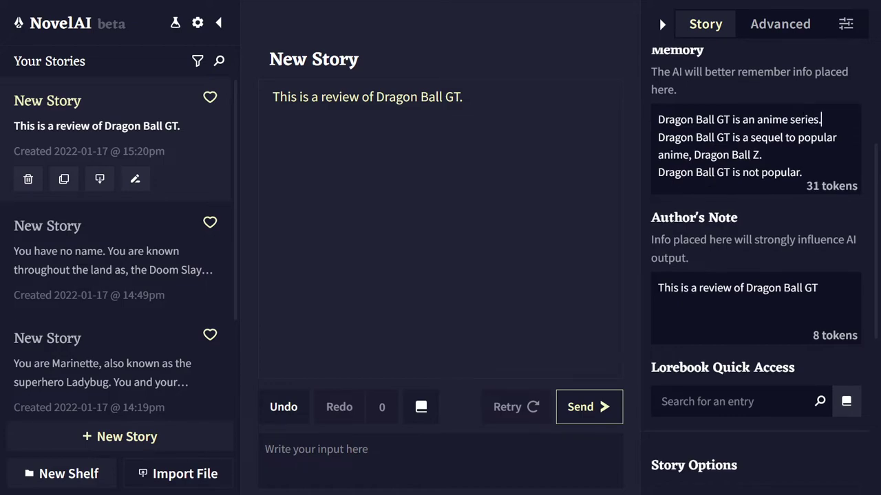
Look through the remaining story options and the list of available AI models without changing the model.
{"action": "scroll", "coordinate": [756, 275], "scroll_direction": "down", "scroll_amount": 2}
{"action": "scroll", "coordinate": [757, 275], "scroll_direction": "down", "scroll_amount": 3}
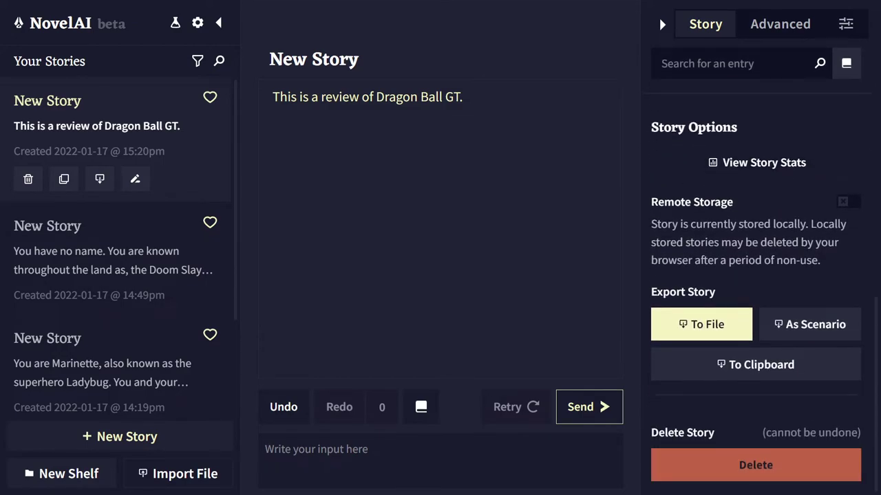
{"action": "scroll", "coordinate": [757, 275], "scroll_direction": "up", "scroll_amount": 3}
{"action": "scroll", "coordinate": [757, 275], "scroll_direction": "up", "scroll_amount": 4}
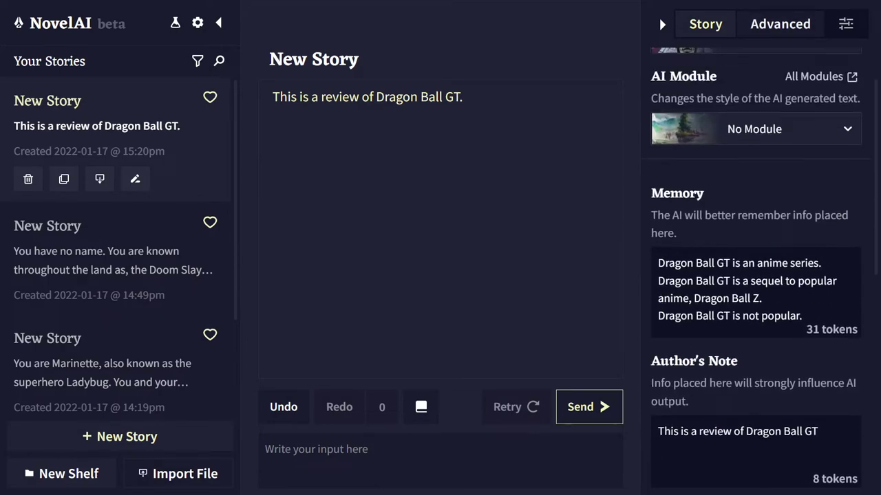
{"action": "scroll", "coordinate": [757, 275], "scroll_direction": "up", "scroll_amount": 1}
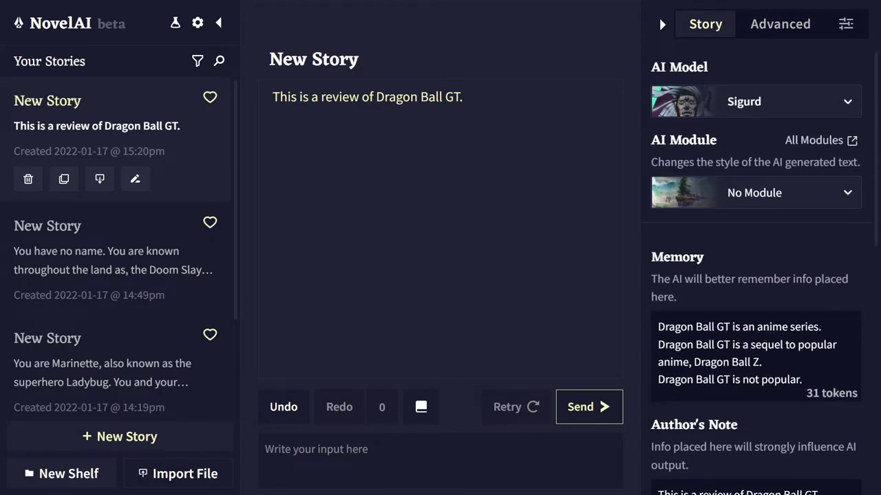
{"action": "left_click", "coordinate": [756, 101]}
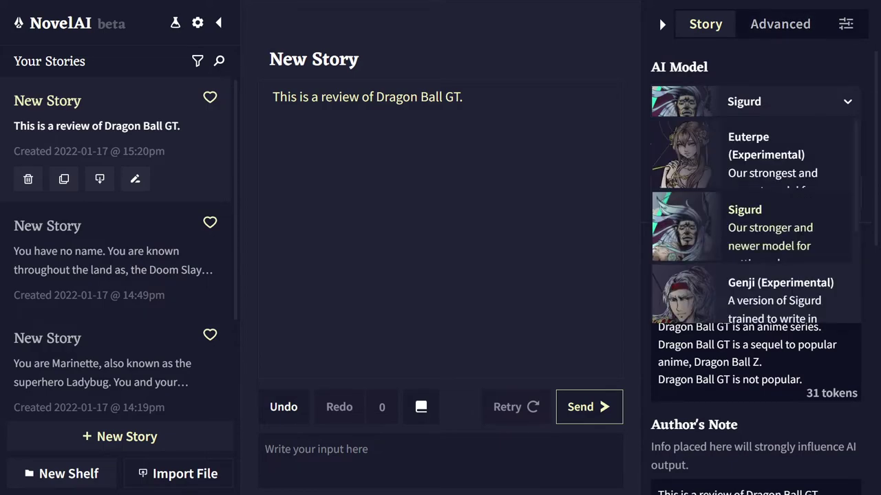
{"action": "left_click", "coordinate": [756, 101]}
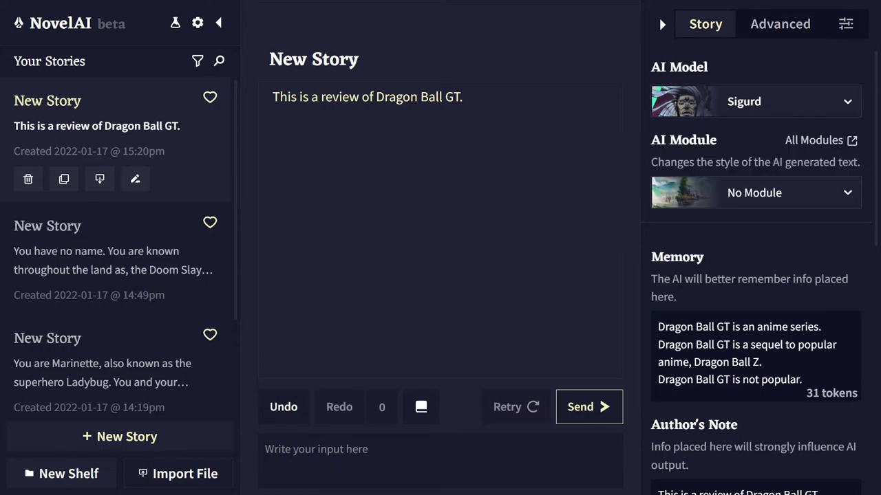
Add "Goku" as a phrase to the empty Phrase Bias group in the advanced story settings.
{"action": "left_click", "coordinate": [780, 23]}
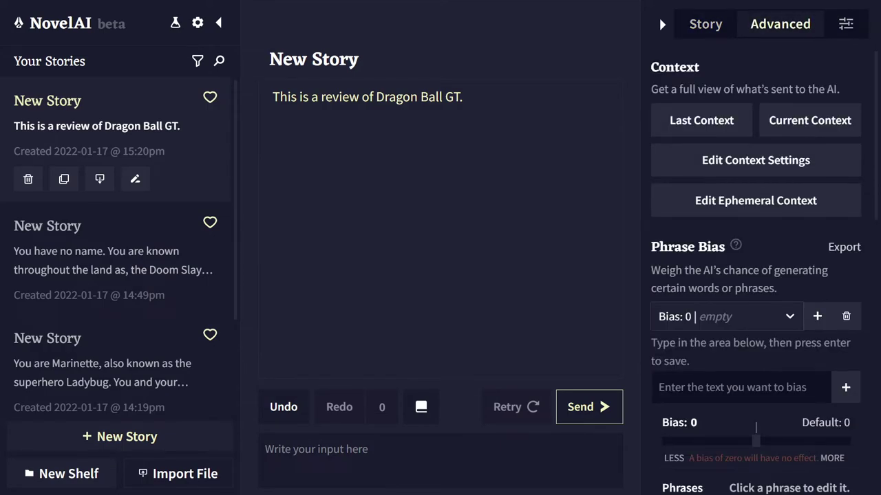
{"action": "scroll", "coordinate": [757, 275], "scroll_direction": "down", "scroll_amount": 4}
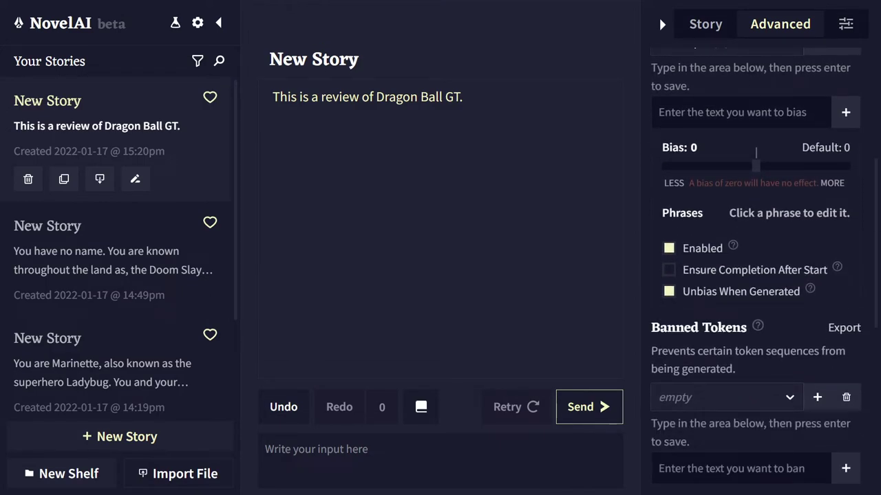
{"action": "scroll", "coordinate": [756, 276], "scroll_direction": "up", "scroll_amount": 1}
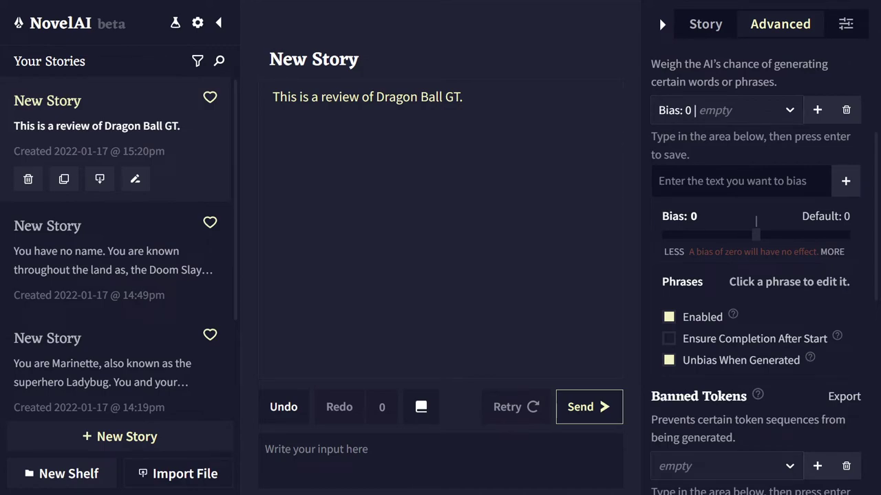
{"action": "scroll", "coordinate": [757, 275], "scroll_direction": "down", "scroll_amount": 5}
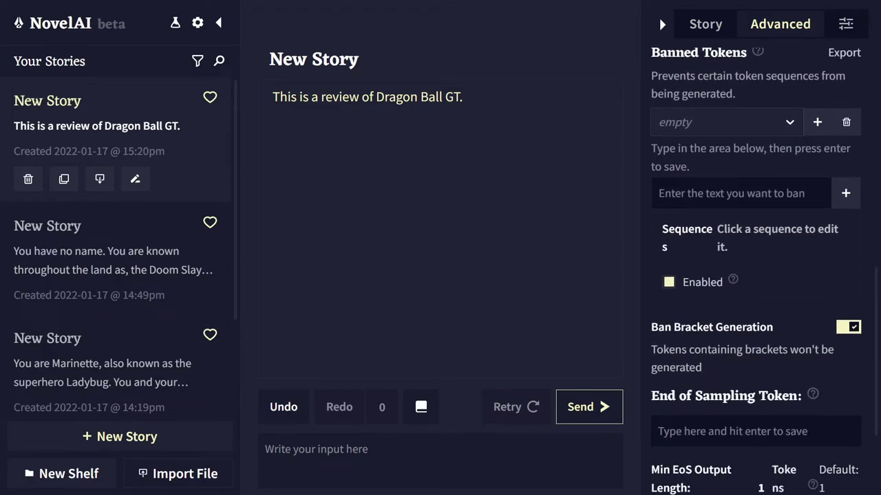
{"action": "scroll", "coordinate": [757, 275], "scroll_direction": "up", "scroll_amount": 4}
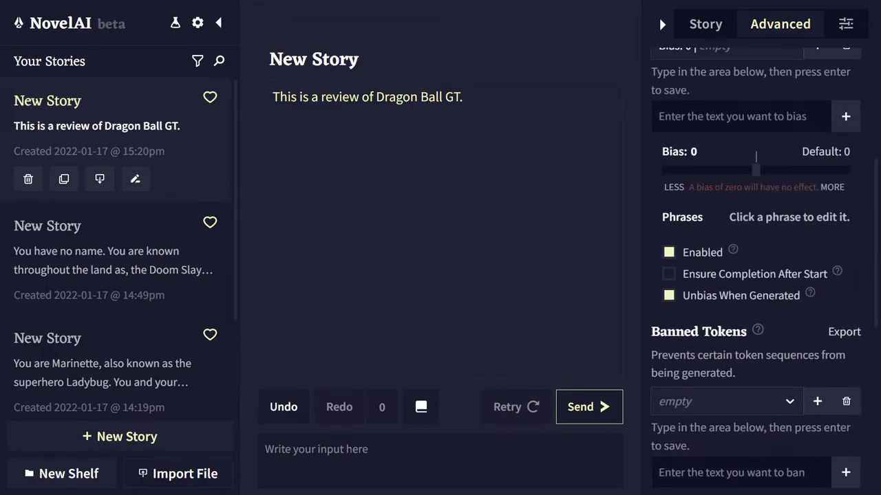
{"action": "scroll", "coordinate": [757, 276], "scroll_direction": "up", "scroll_amount": 1}
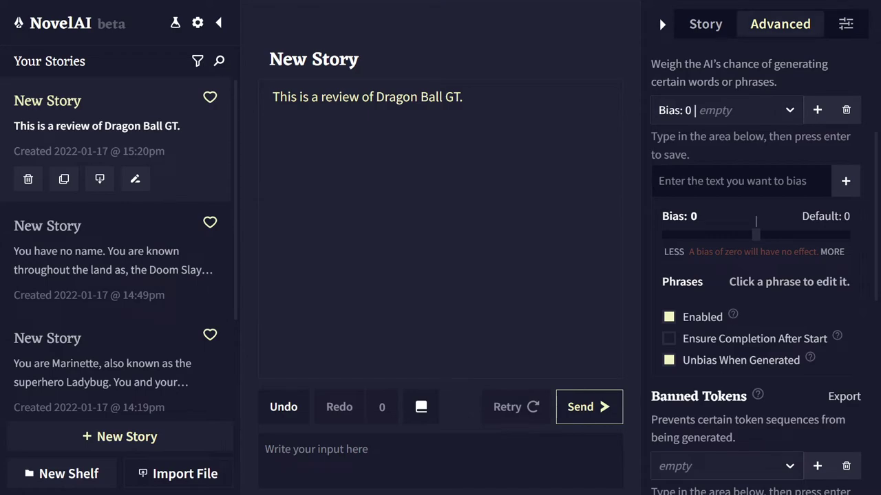
{"action": "left_click", "coordinate": [659, 181]}
{"action": "type", "text": "Goku"}
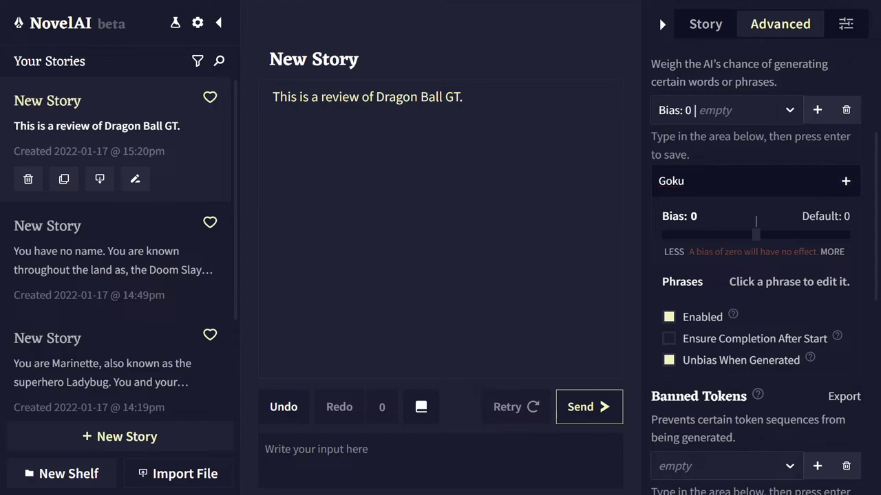
{"action": "key", "text": "Return"}
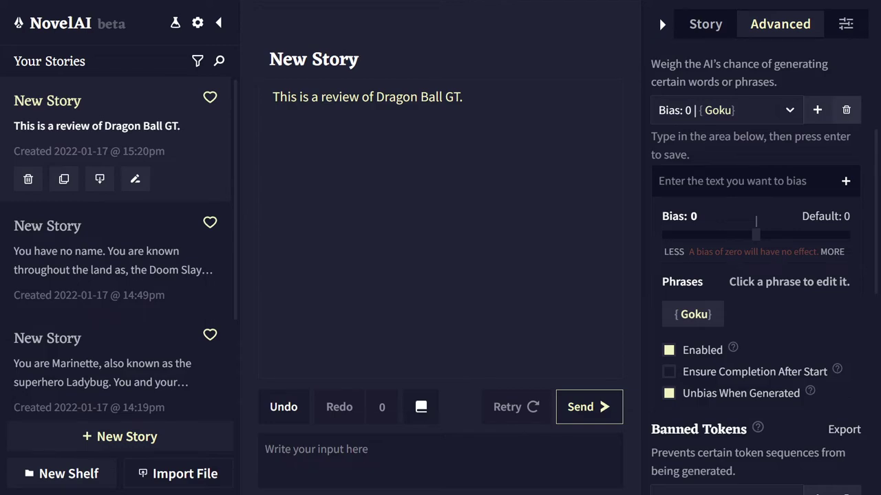
Delete the Phrase Bias group that contains the phrase "Goku".
{"action": "left_click", "coordinate": [846, 110]}
{"action": "scroll", "coordinate": [757, 275], "scroll_direction": "up", "scroll_amount": 3}
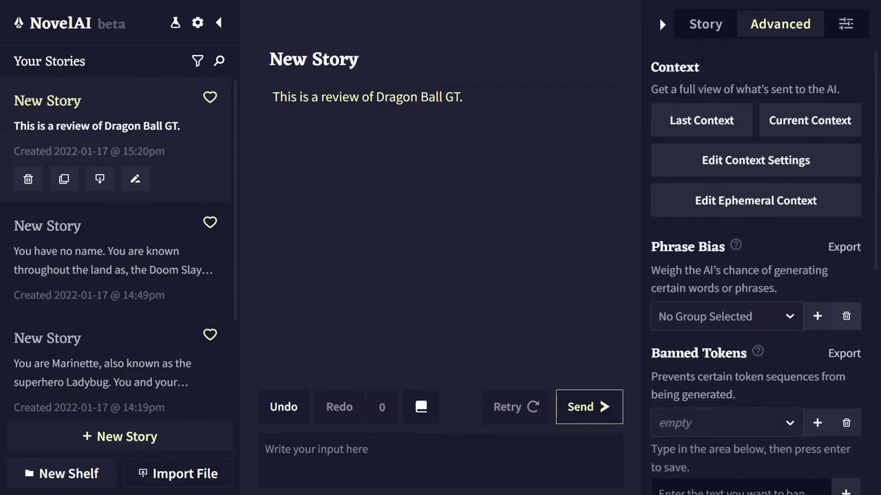
{"action": "scroll", "coordinate": [757, 275], "scroll_direction": "down", "scroll_amount": 3}
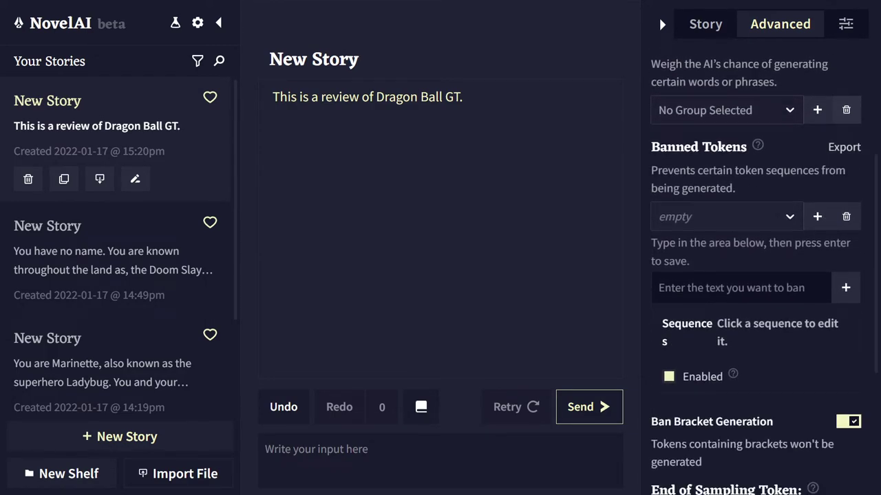
{"action": "scroll", "coordinate": [757, 276], "scroll_direction": "down", "scroll_amount": 3}
{"action": "scroll", "coordinate": [757, 275], "scroll_direction": "up", "scroll_amount": 5}
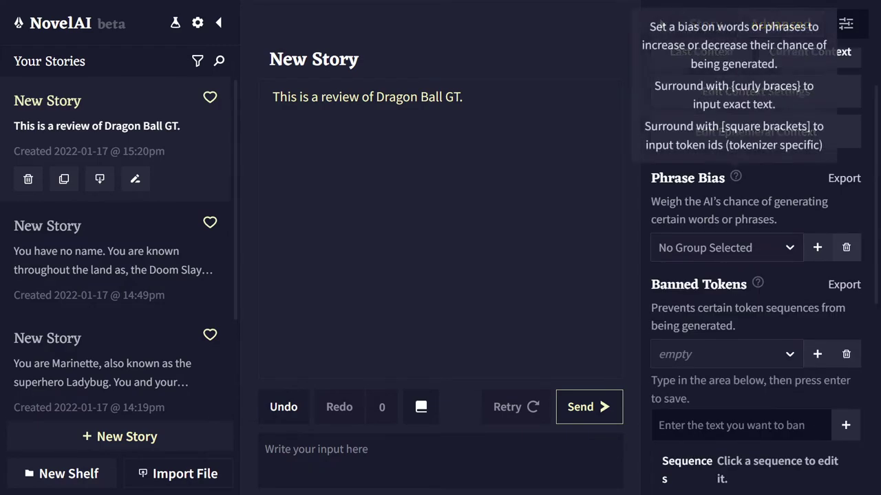
Create a new Phrase Bias group, enter "Goku" as its text to bias, and set its bias to 0.3.
{"action": "left_click", "coordinate": [817, 247]}
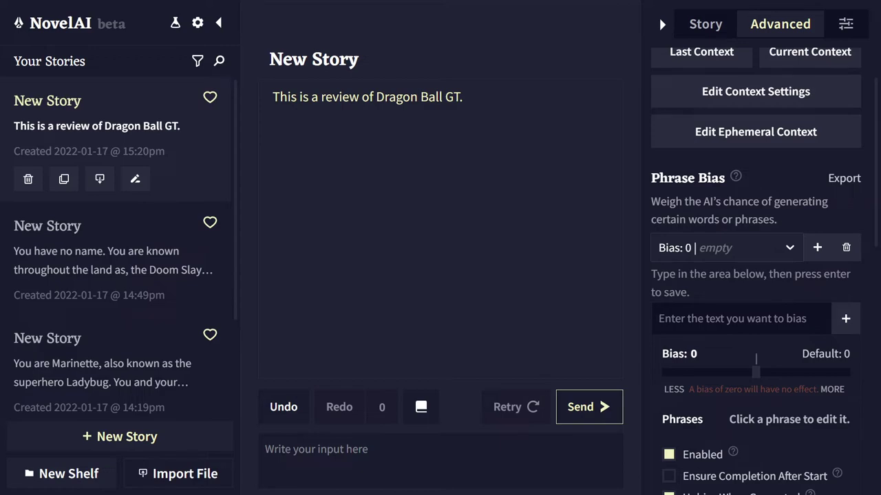
{"action": "type", "text": "Goku"}
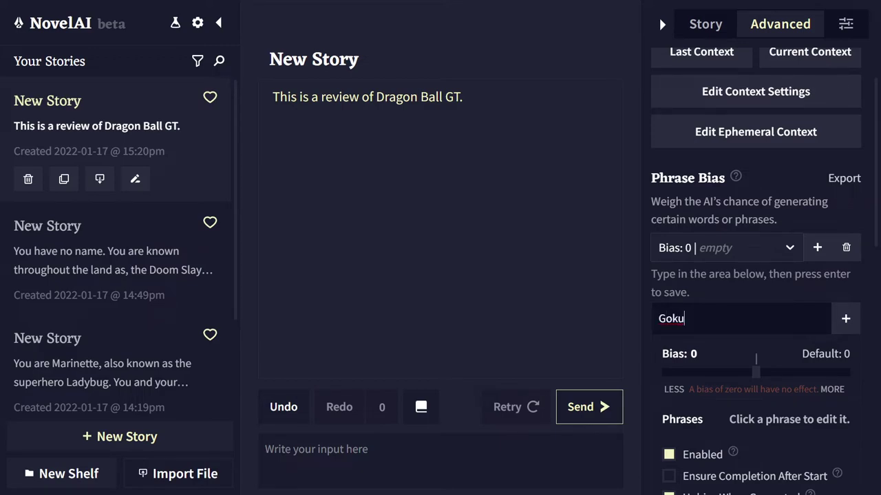
{"action": "left_click_drag", "start_coordinate": [756, 373], "coordinate": [778, 372]}
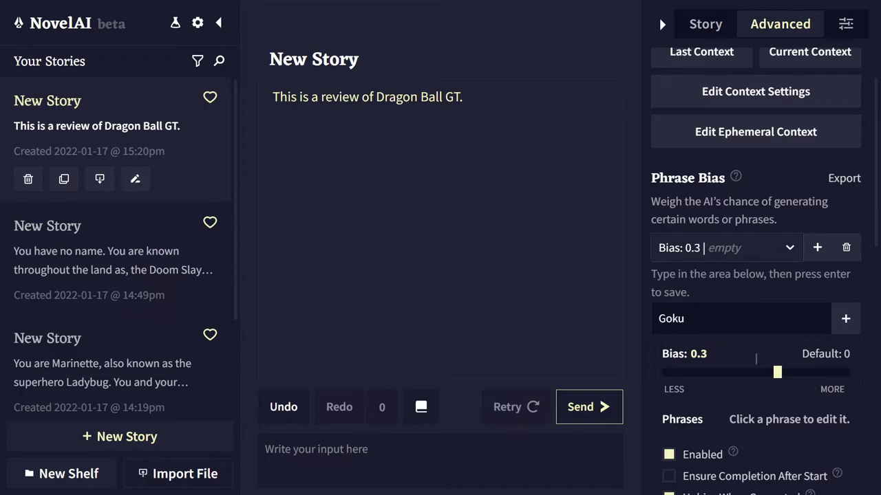
Turn off Unbias When Generated for the new Phrase Bias group and read the help on the group's options.
{"action": "scroll", "coordinate": [756, 275], "scroll_direction": "down", "scroll_amount": 2}
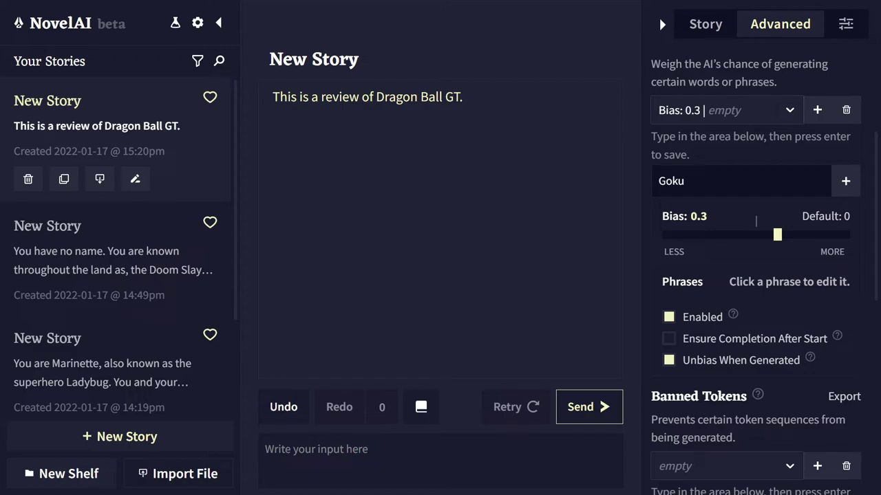
{"action": "left_click", "coordinate": [669, 360]}
{"action": "mouse_move", "coordinate": [810, 357]}
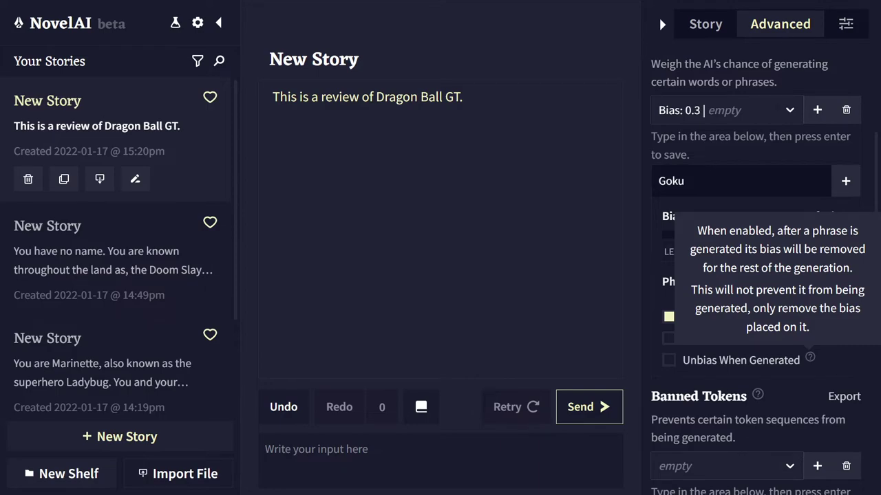
{"action": "mouse_move", "coordinate": [733, 314]}
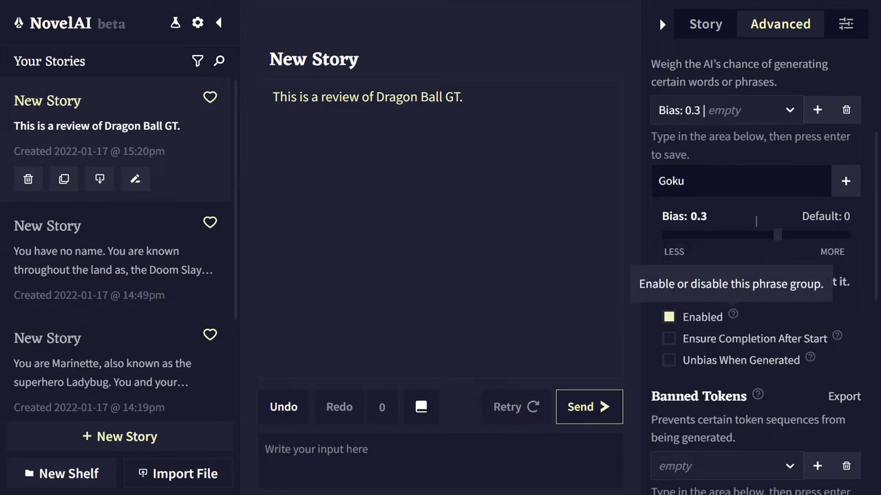
{"action": "mouse_move", "coordinate": [837, 335]}
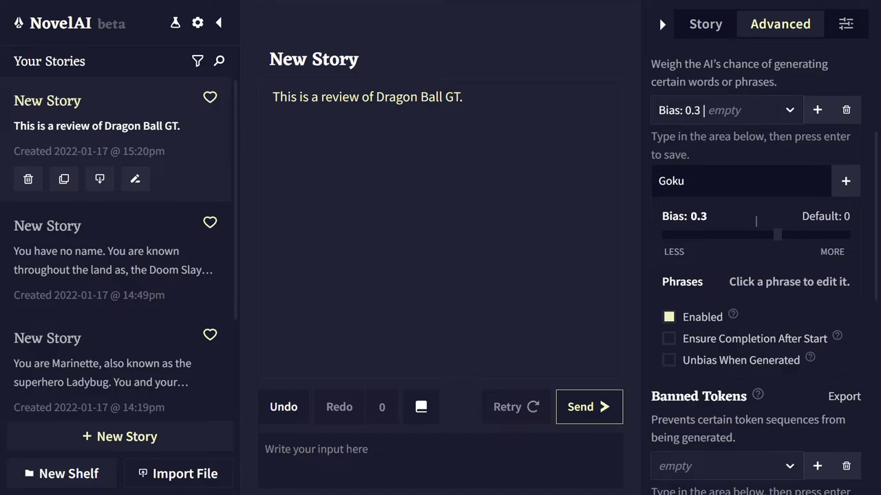
{"action": "scroll", "coordinate": [755, 275], "scroll_direction": "up", "scroll_amount": 3}
{"action": "scroll", "coordinate": [756, 276], "scroll_direction": "down", "scroll_amount": 10}
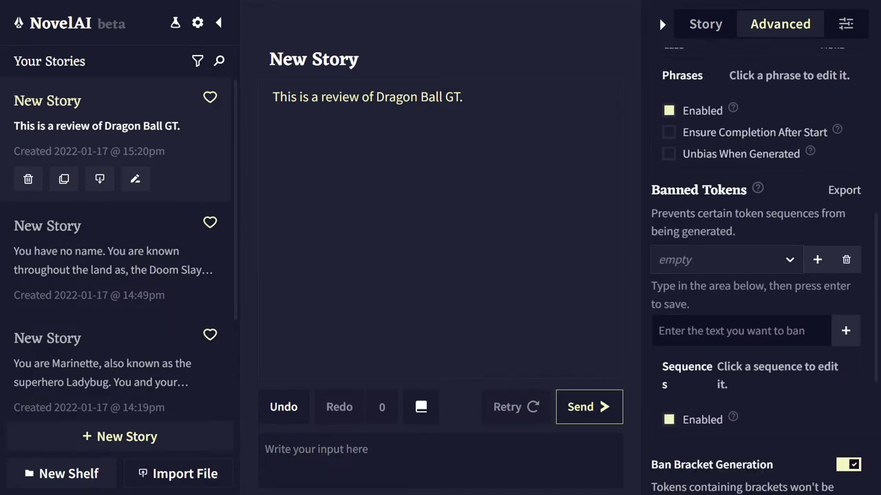
{"action": "scroll", "coordinate": [756, 276], "scroll_direction": "up", "scroll_amount": 7}
{"action": "scroll", "coordinate": [755, 166], "scroll_direction": "up", "scroll_amount": 5}
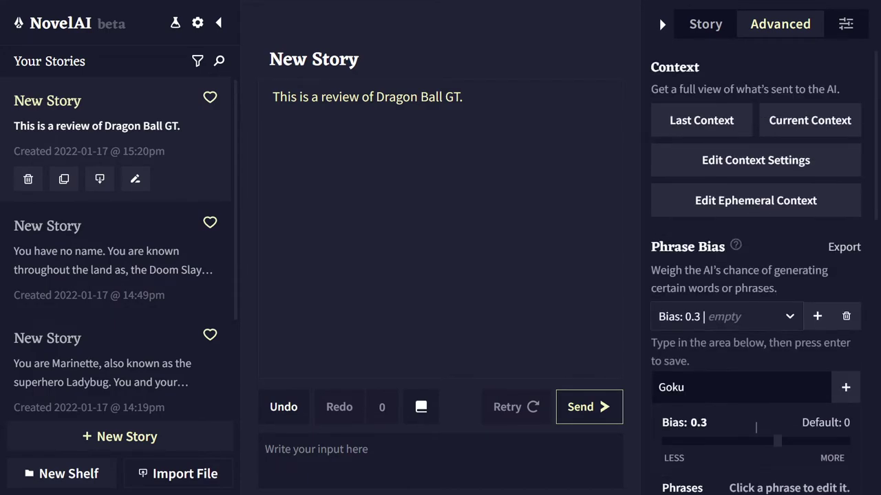
Set the Output Length in the generation options to about 300 characters.
{"action": "left_click", "coordinate": [846, 23]}
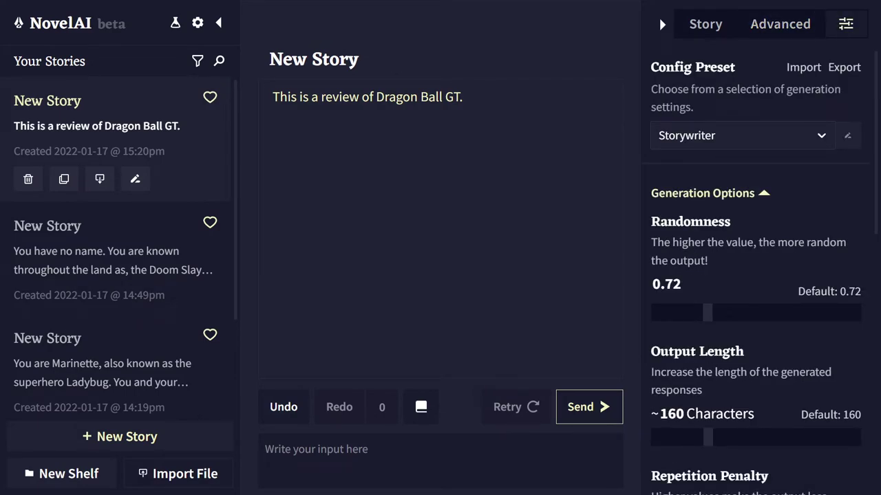
{"action": "left_click", "coordinate": [662, 24]}
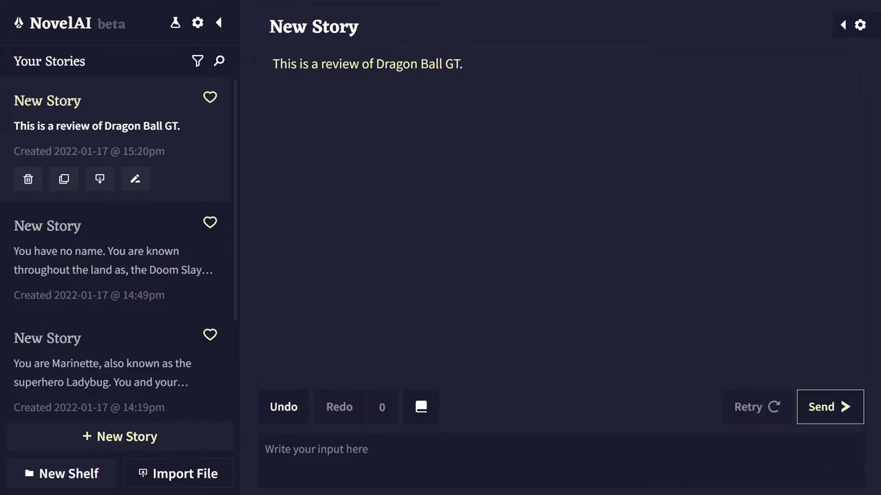
{"action": "left_click", "coordinate": [852, 25]}
{"action": "left_click_drag", "start_coordinate": [708, 438], "coordinate": [755, 438]}
{"action": "scroll", "coordinate": [764, 272], "scroll_direction": "down", "scroll_amount": 2}
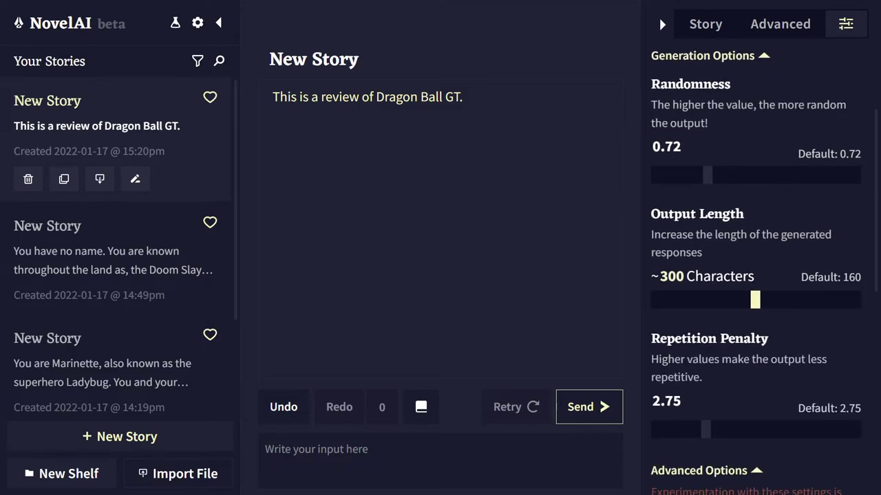
{"action": "scroll", "coordinate": [757, 275], "scroll_direction": "up", "scroll_amount": 2}
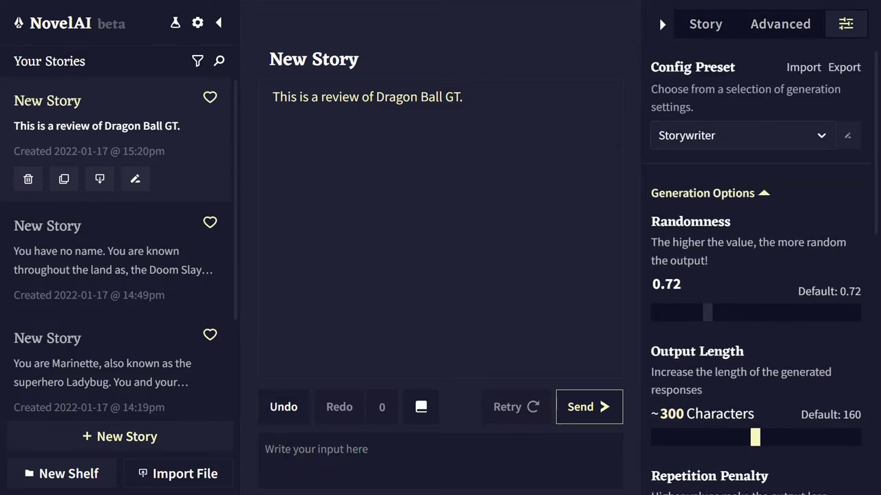
Look through the available config presets, switch to Coherent Creativity, and hide the story settings.
{"action": "left_click", "coordinate": [741, 135]}
{"action": "scroll", "coordinate": [740, 289], "scroll_direction": "down", "scroll_amount": 3}
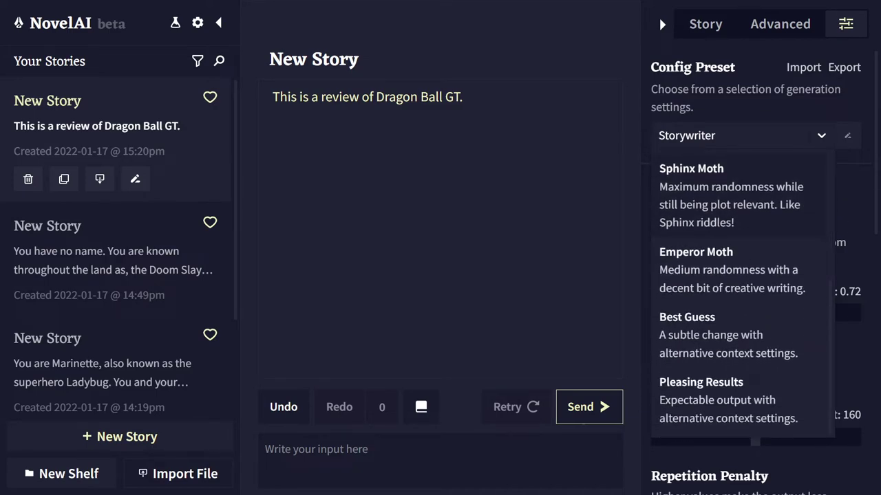
{"action": "scroll", "coordinate": [740, 289], "scroll_direction": "up", "scroll_amount": 2}
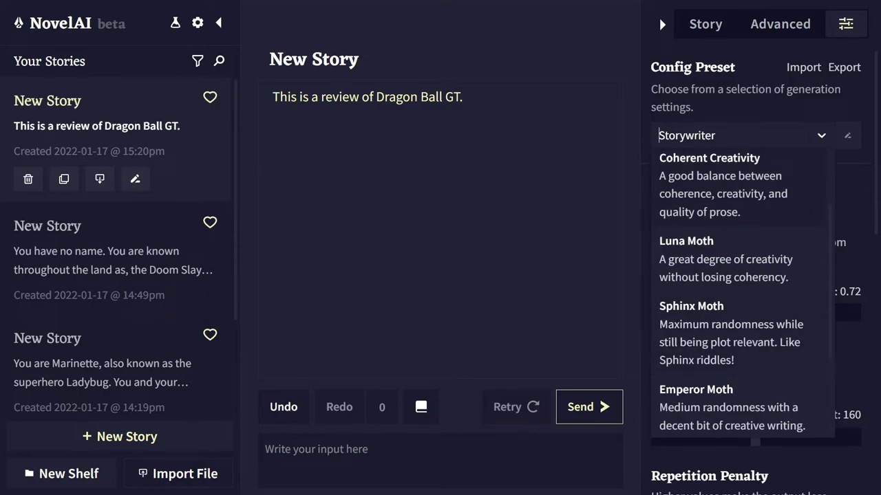
{"action": "scroll", "coordinate": [739, 296], "scroll_direction": "up", "scroll_amount": 2}
{"action": "key", "text": "Escape"}
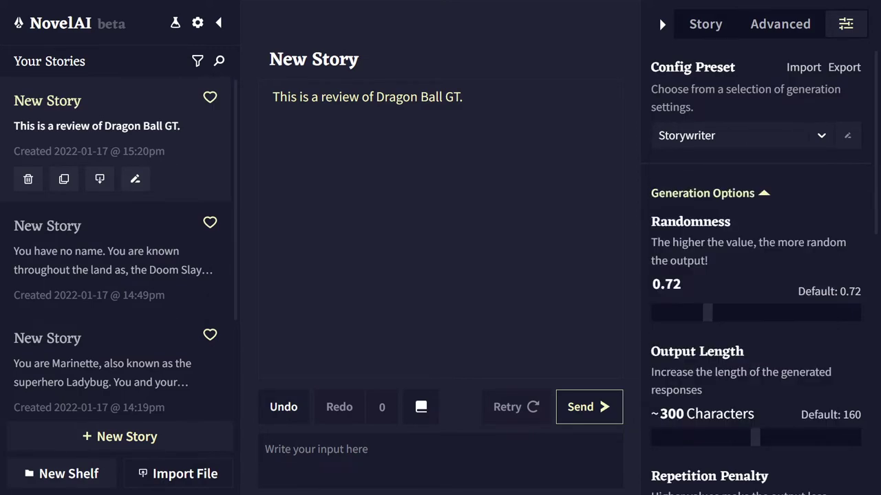
{"action": "left_click", "coordinate": [740, 136]}
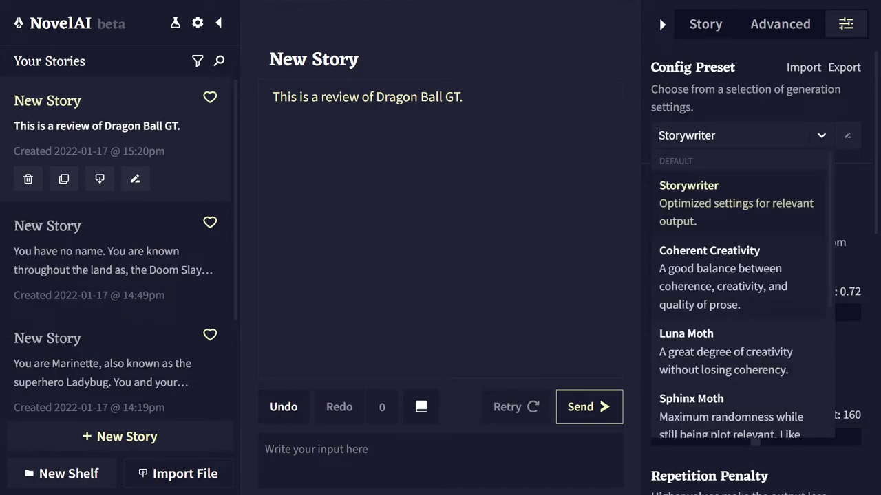
{"action": "key", "text": "Down"}
{"action": "key", "text": "Return"}
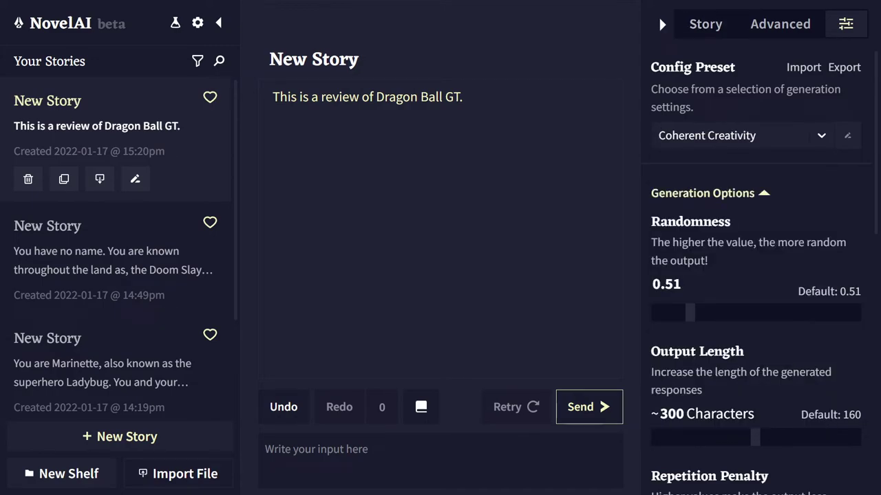
{"action": "scroll", "coordinate": [757, 275], "scroll_direction": "down", "scroll_amount": 2}
{"action": "scroll", "coordinate": [757, 276], "scroll_direction": "up", "scroll_amount": 2}
{"action": "left_click", "coordinate": [662, 24]}
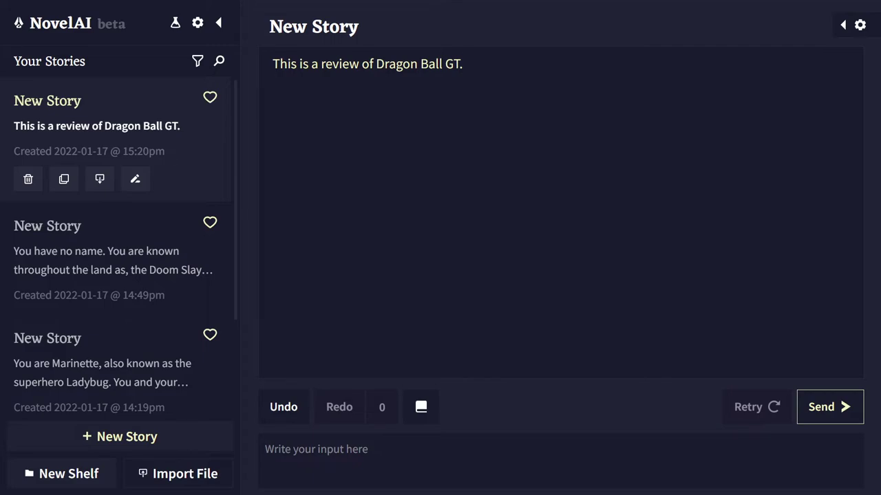
Replace the whole story text with "Dragon Ball GT is the long-awaited sequel".
{"action": "key", "text": "ctrl+a"}
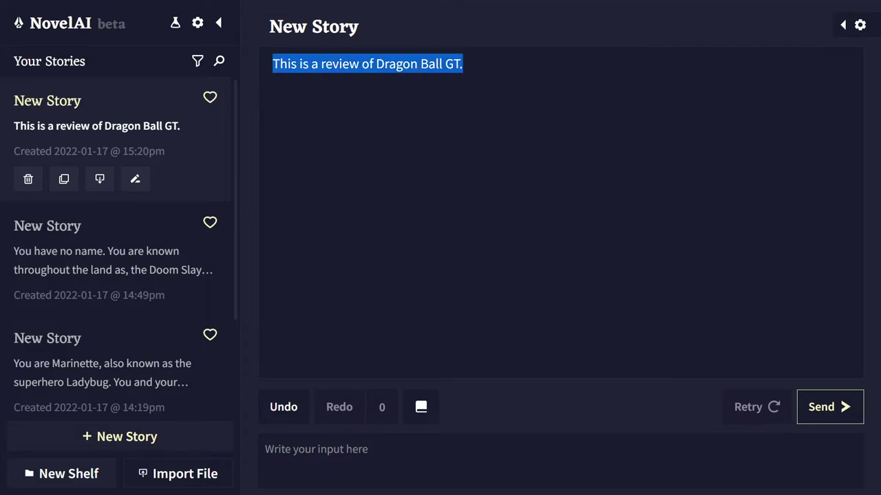
{"action": "type", "text": "Dragon Ball GT"}
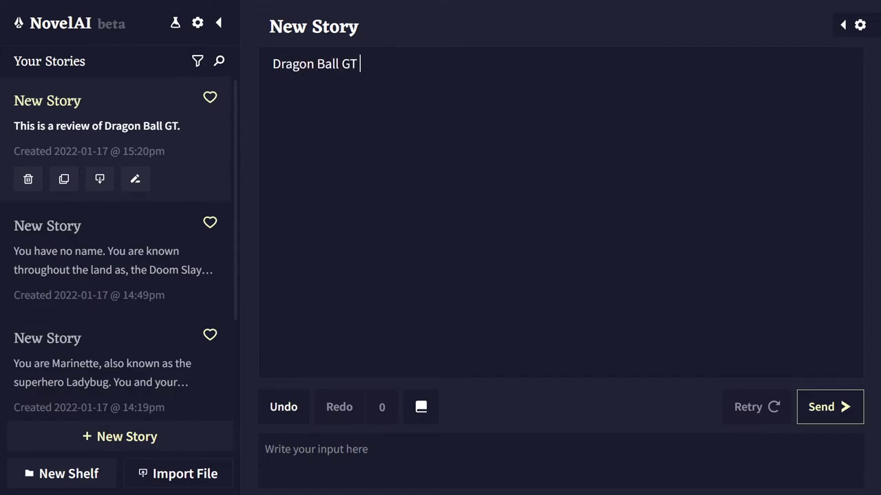
{"action": "type", "text": " is the long-a"}
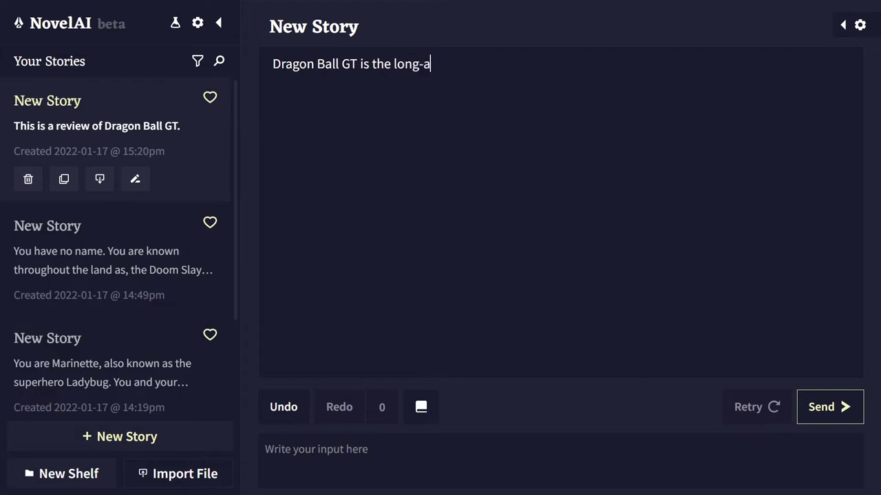
{"action": "type", "text": "waited sequel"}
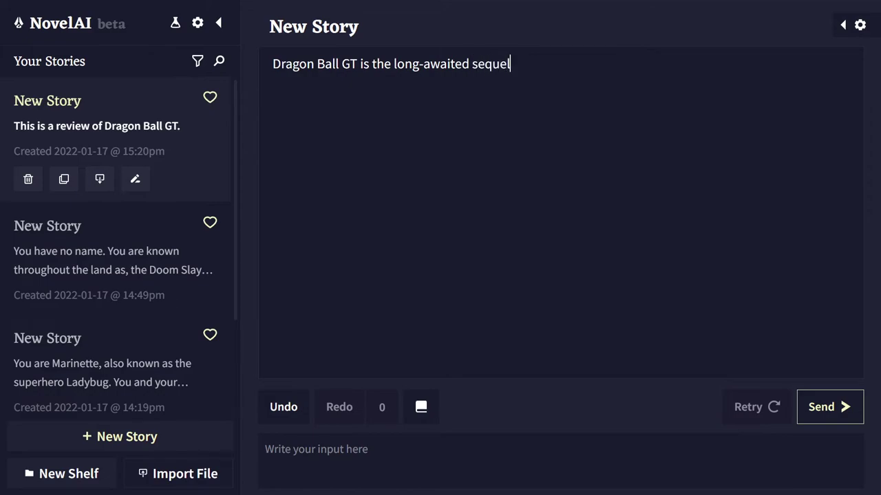
Change "long-awaited sequel" in the story's opening to "unexpected sequel to Dragon Ball Z".
{"action": "key", "text": "BackSpace"}
{"action": "key", "text": "BackSpace"}
{"action": "key", "text": "BackSpace"}
{"action": "key", "text": "BackSpace"}
{"action": "key", "text": "BackSpace"}
{"action": "key", "text": "BackSpace"}
{"action": "key", "text": "BackSpace"}
{"action": "key", "text": "BackSpace"}
{"action": "key", "text": "BackSpace"}
{"action": "key", "text": "BackSpace"}
{"action": "key", "text": "BackSpace"}
{"action": "key", "text": "BackSpace"}
{"action": "key", "text": "BackSpace"}
{"action": "key", "text": "BackSpace"}
{"action": "key", "text": "BackSpace"}
{"action": "key", "text": "BackSpace"}
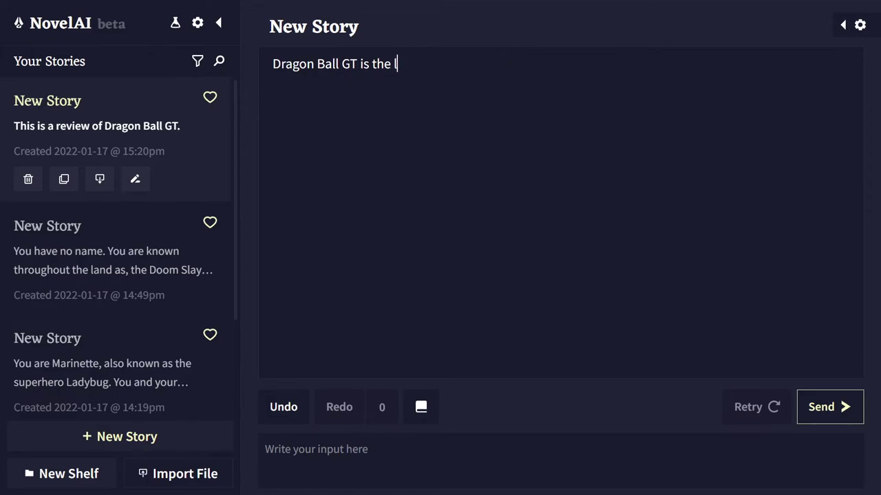
{"action": "key", "text": "BackSpace"}
{"action": "type", "text": "unexpec"}
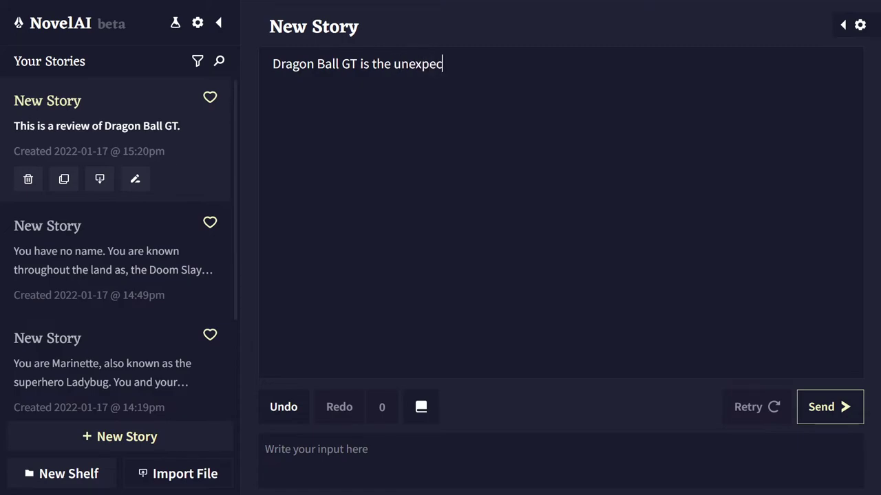
{"action": "type", "text": "ted sequel to Dr"}
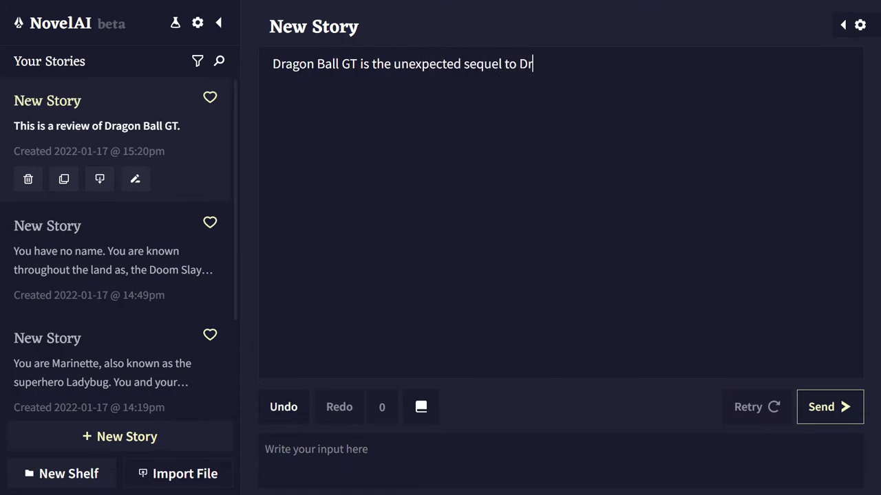
{"action": "type", "text": "agon Ball Z"}
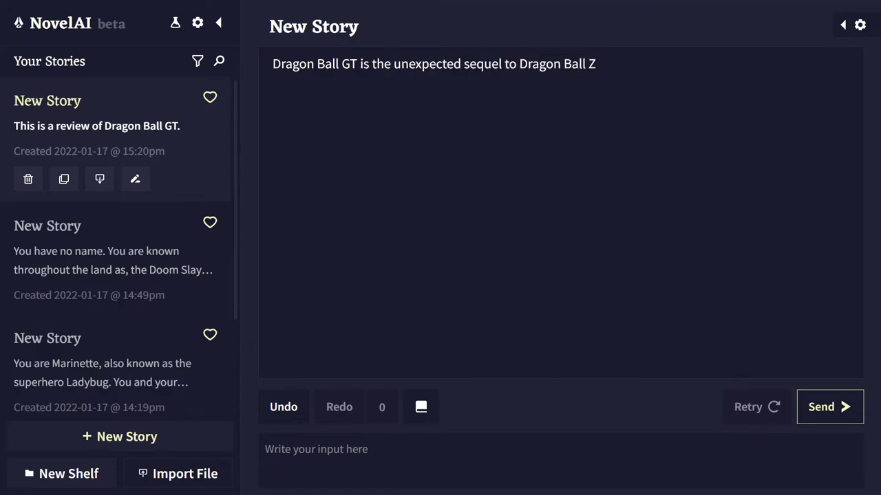
Complete the story's opening sentence with ", taking place 20 years after the end of the previous series.".
{"action": "type", "text": ", taking place"}
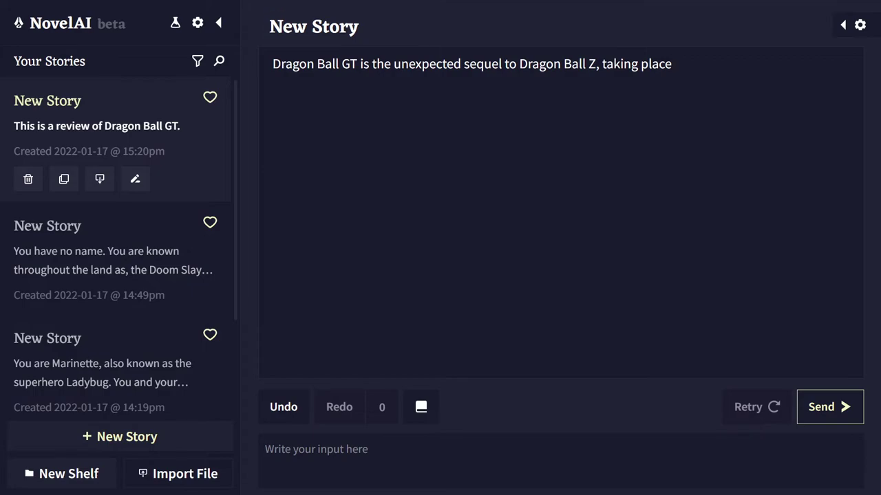
{"action": "type", "text": "20 years"}
{"action": "type", "text": "after the "}
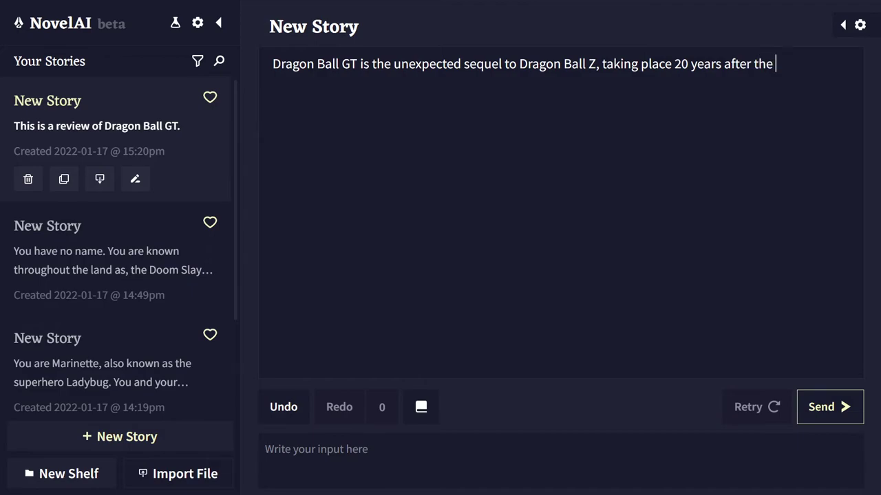
{"action": "type", "text": "end of the pr"}
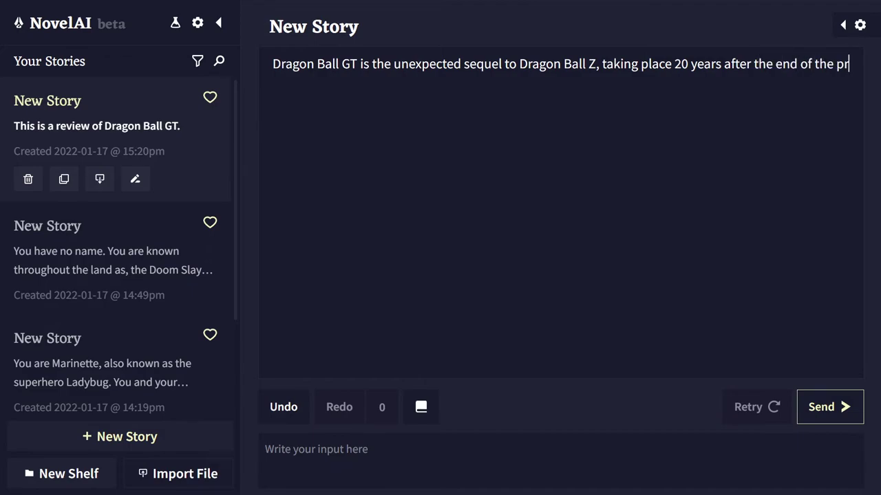
{"action": "type", "text": "evious series."}
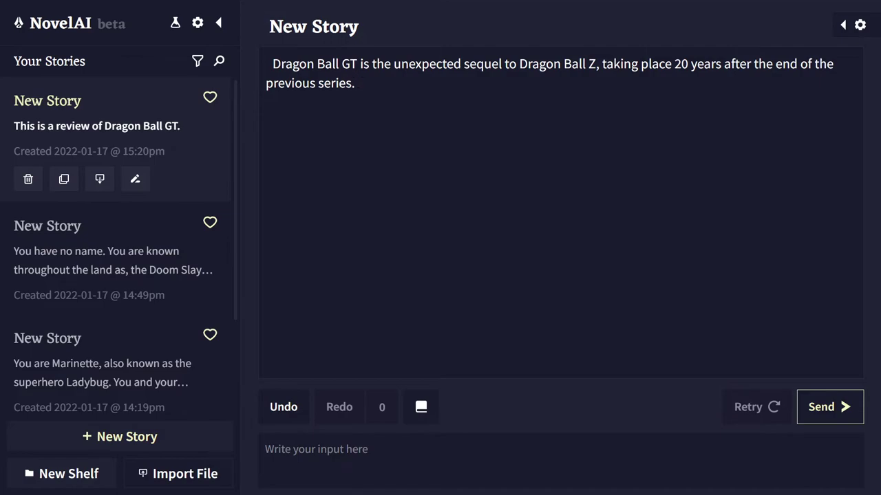
Add "While it hasn't been the most well received anime series by fans, I think" to the story and generate its continuation.
{"action": "type", "text": "While it hasn't been"}
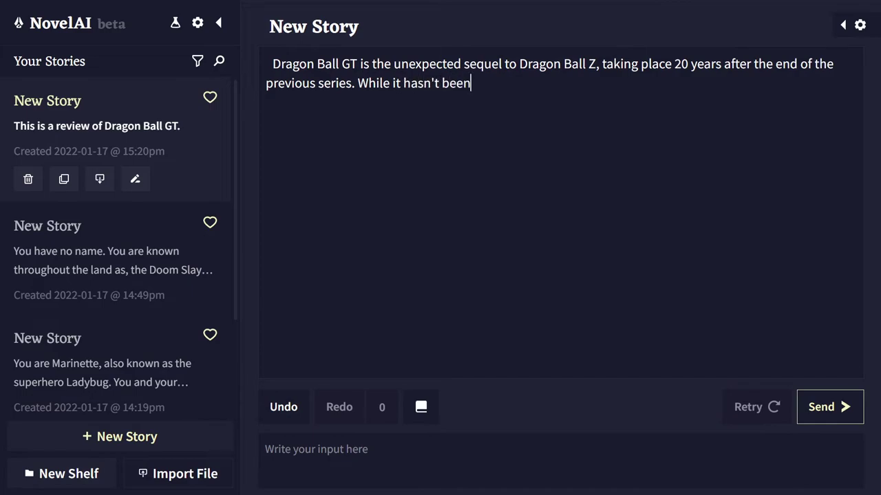
{"action": "type", "text": " the most well recei"}
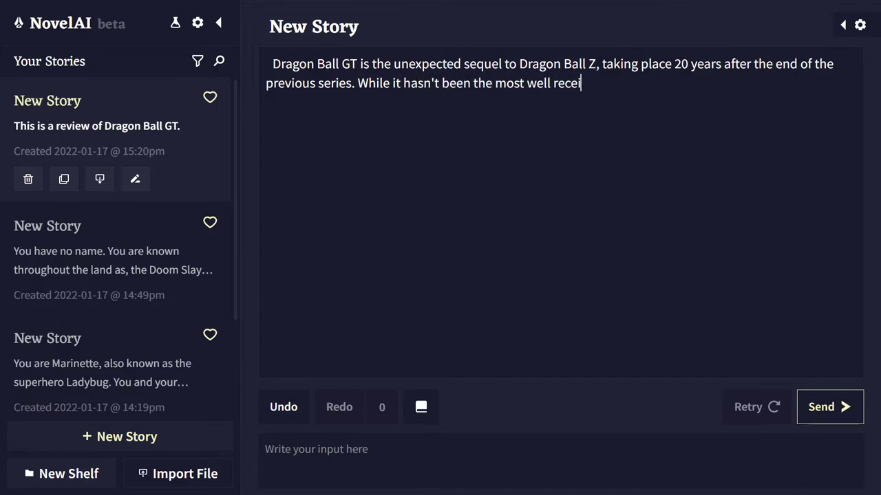
{"action": "type", "text": "ved anime series"}
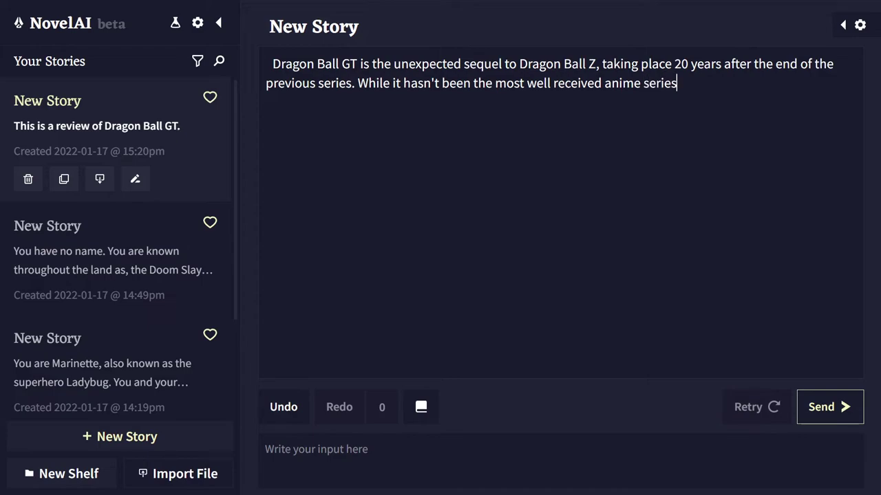
{"action": "type", "text": " by fans, I think"}
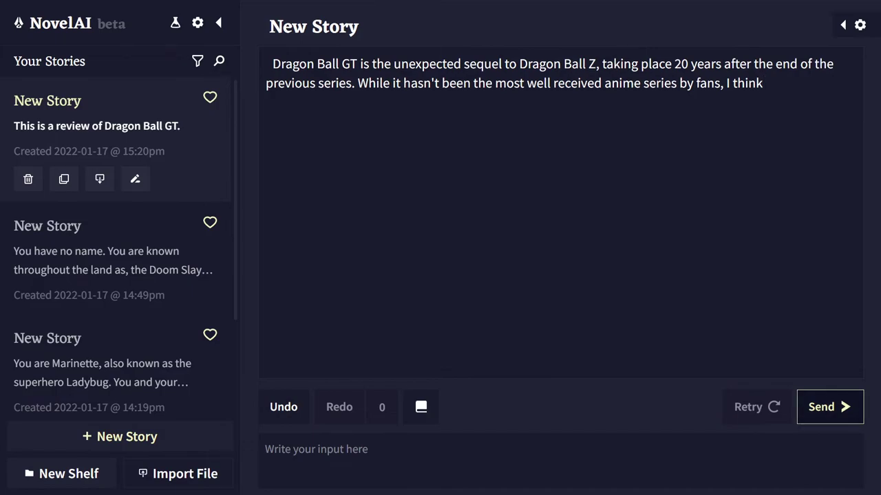
{"action": "left_click", "coordinate": [829, 406]}
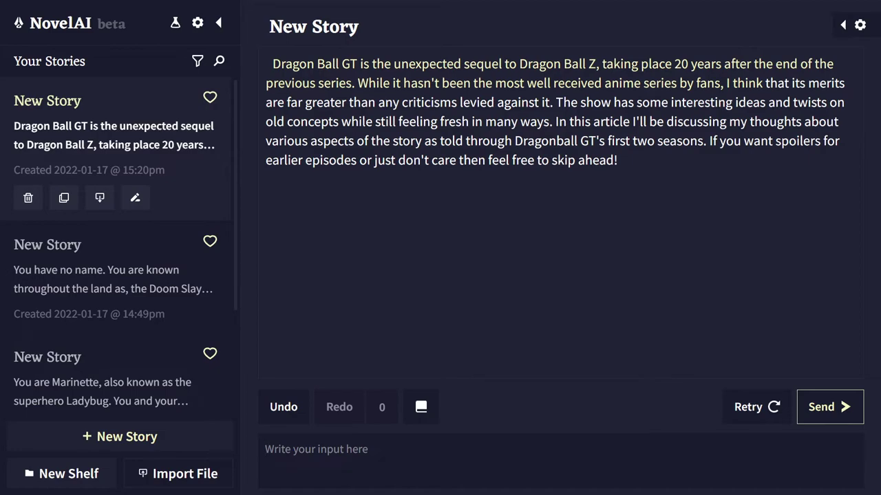
Enter the prompt "In the very first episode of the series, Goku is turned back into a child by the surprise return of the villain, Emperor Pilaf.".
{"action": "type", "text": "In"}
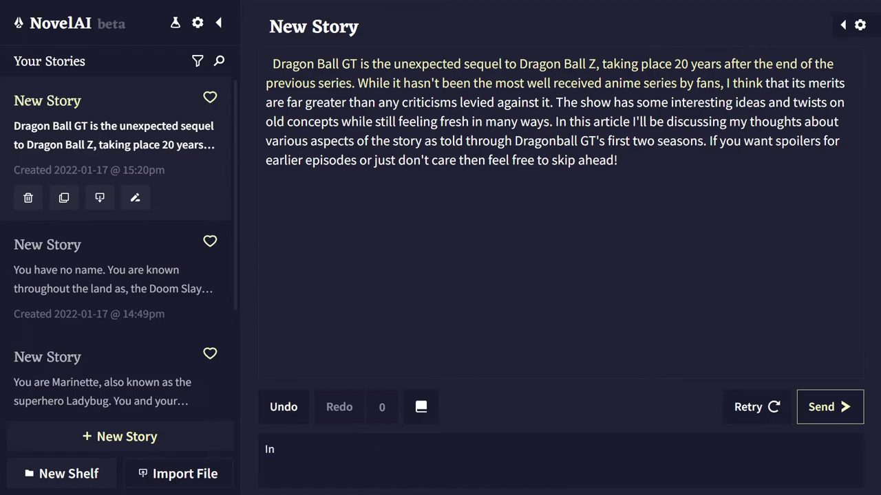
{"action": "key", "text": "BackSpace"}
{"action": "key", "text": "BackSpace"}
{"action": "type", "text": "In the very first episode of"}
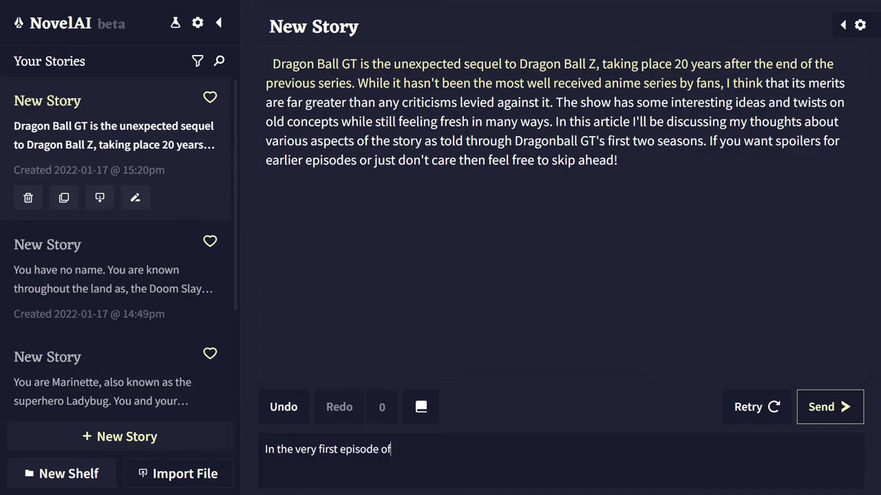
{"action": "type", "text": " the series, Go"}
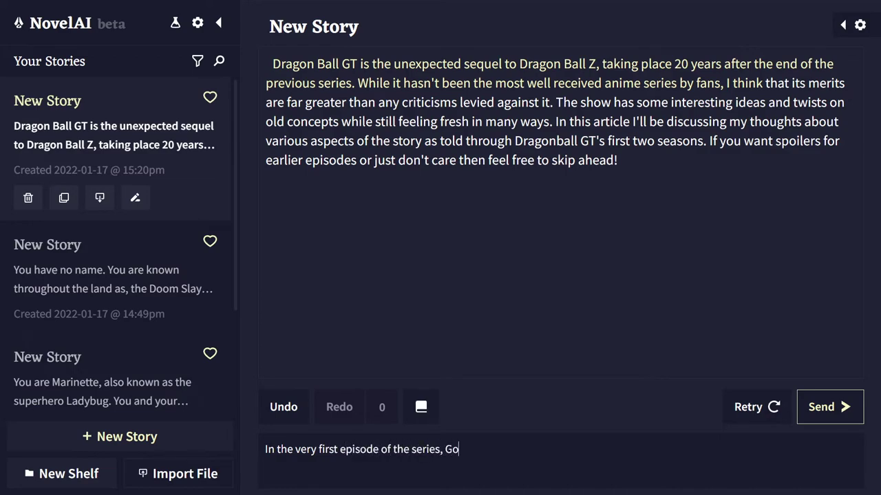
{"action": "type", "text": "ku is turned back"}
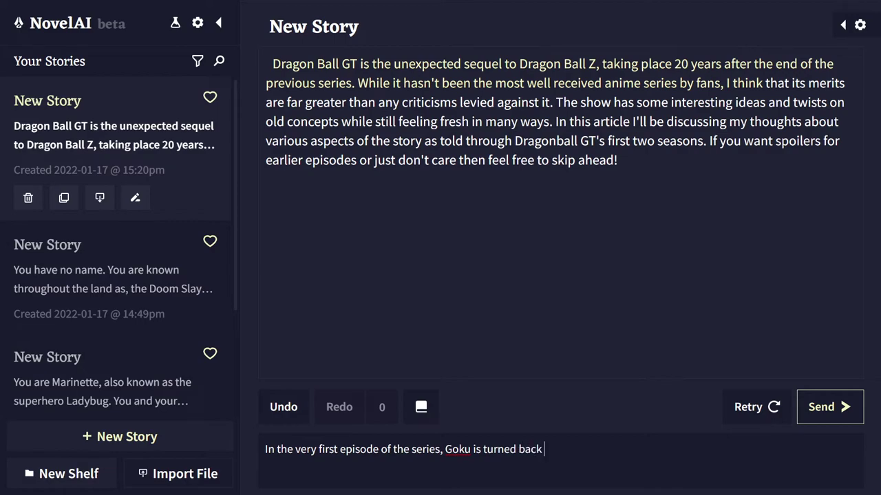
{"action": "type", "text": " into a child by the "}
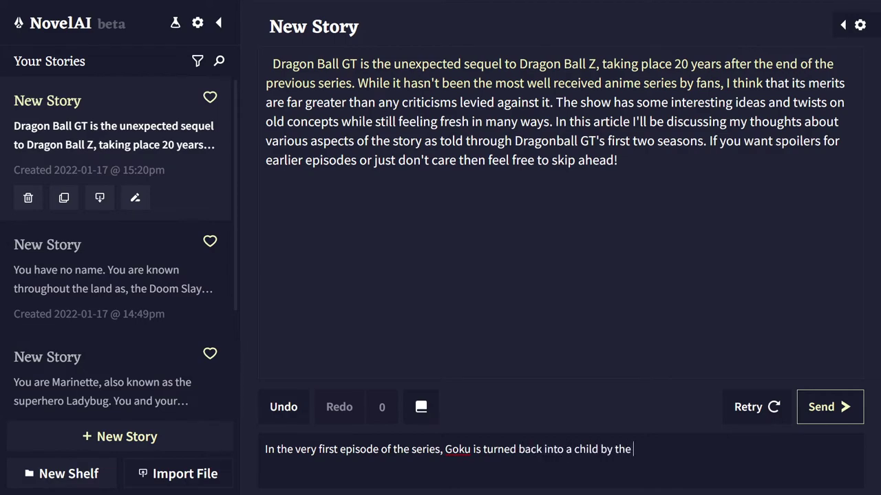
{"action": "type", "text": "surprise return of t"}
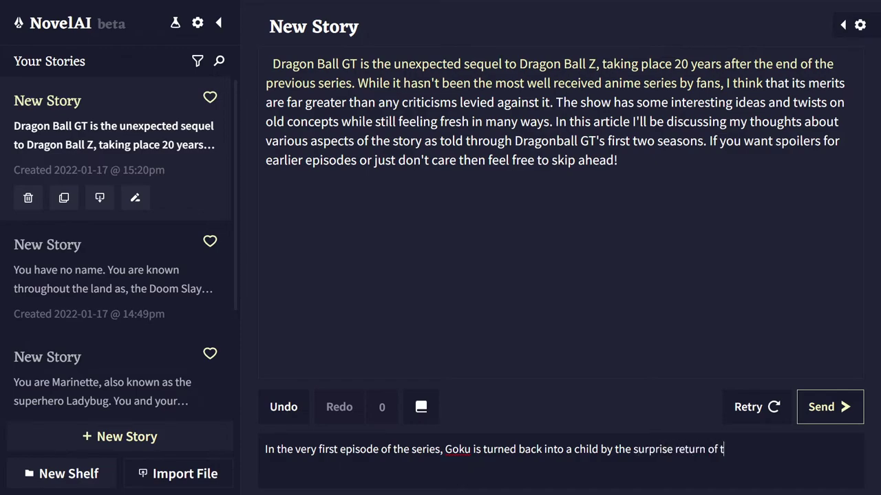
{"action": "type", "text": "he villain, Emp"}
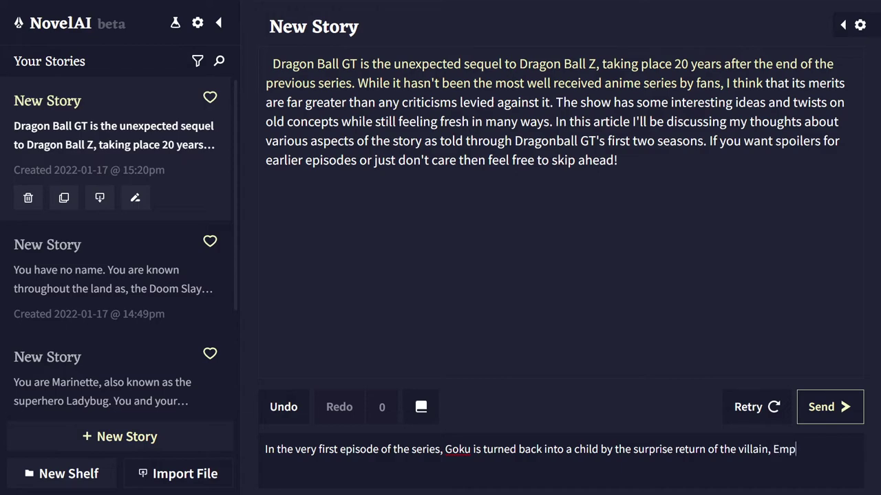
{"action": "type", "text": "eror Pilaf."}
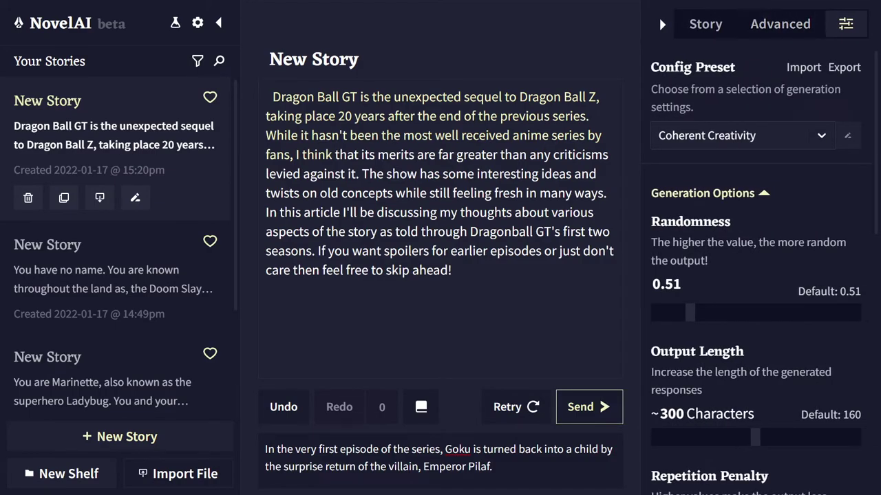
Examine the advanced sampling and repetition penalty options in the story's generation settings.
{"action": "scroll", "coordinate": [755, 275], "scroll_direction": "down", "scroll_amount": 8}
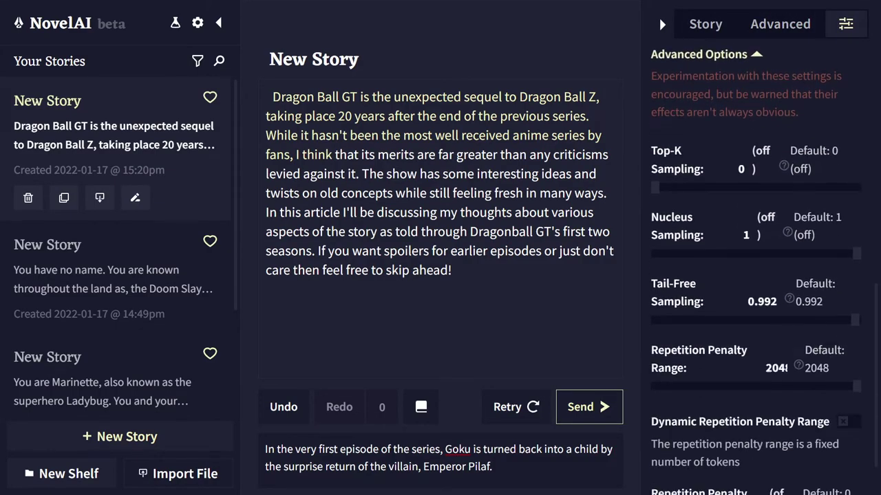